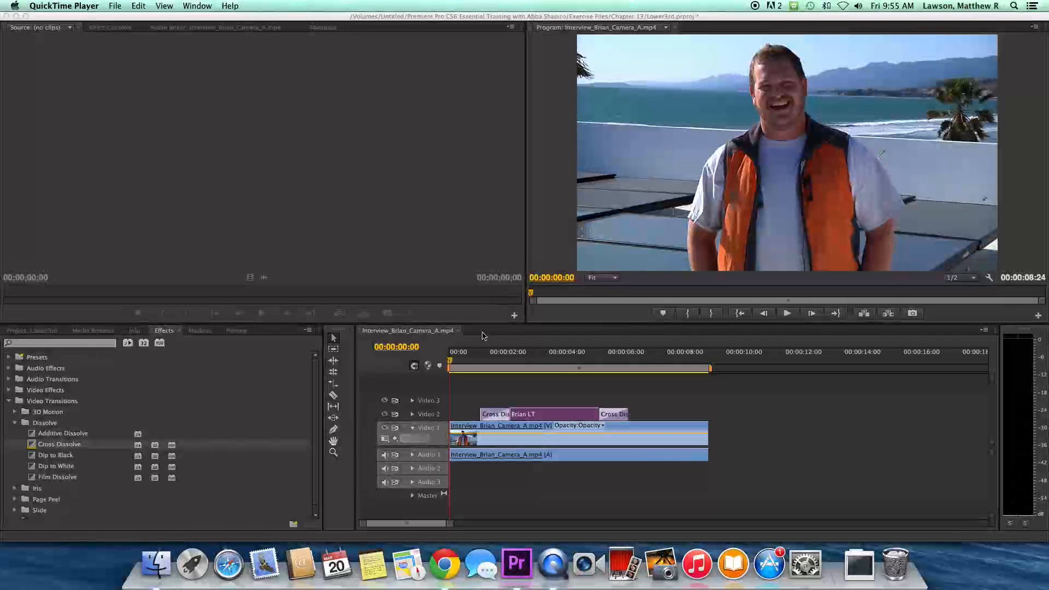
{"action": "left_click", "coordinate": [459, 359]}
{"action": "key", "text": "space"}
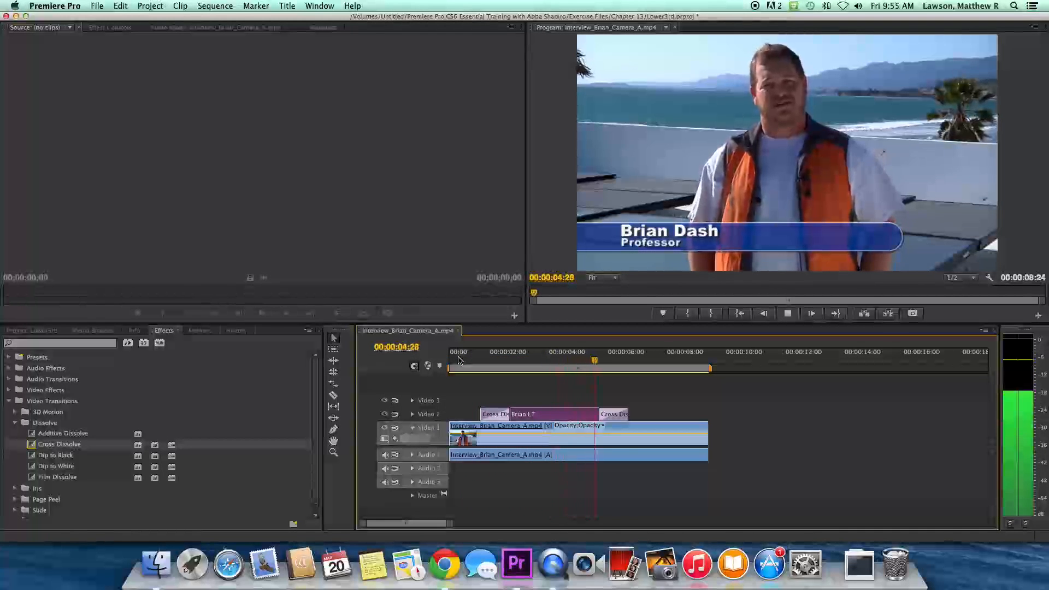
{"action": "key", "text": "space"}
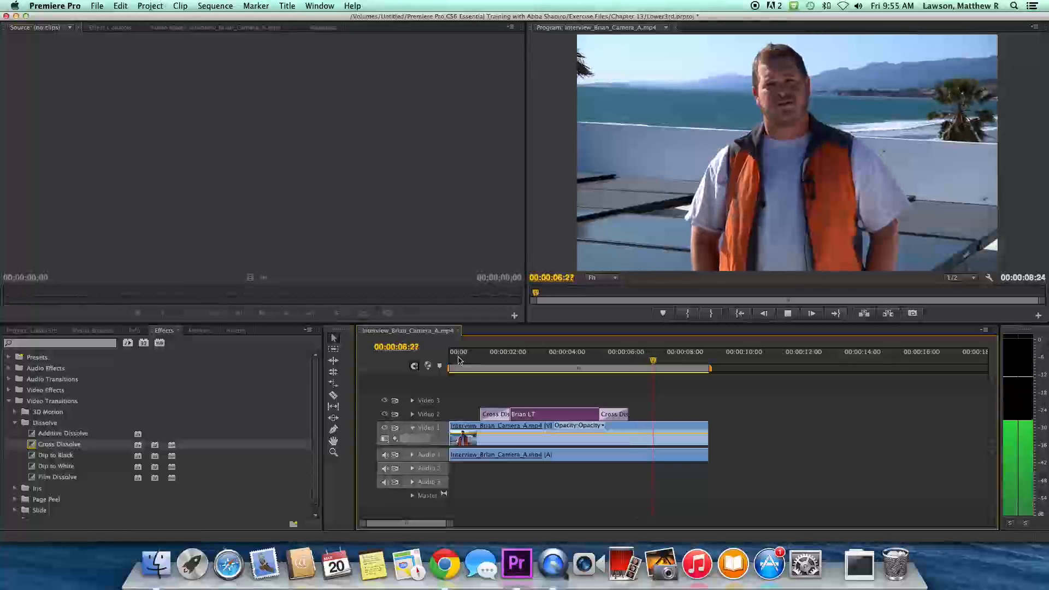
- Delete the Brian LT title and both cross dissolves, then park the playhead at 00:00:02:28
{"action": "left_click", "coordinate": [535, 360]}
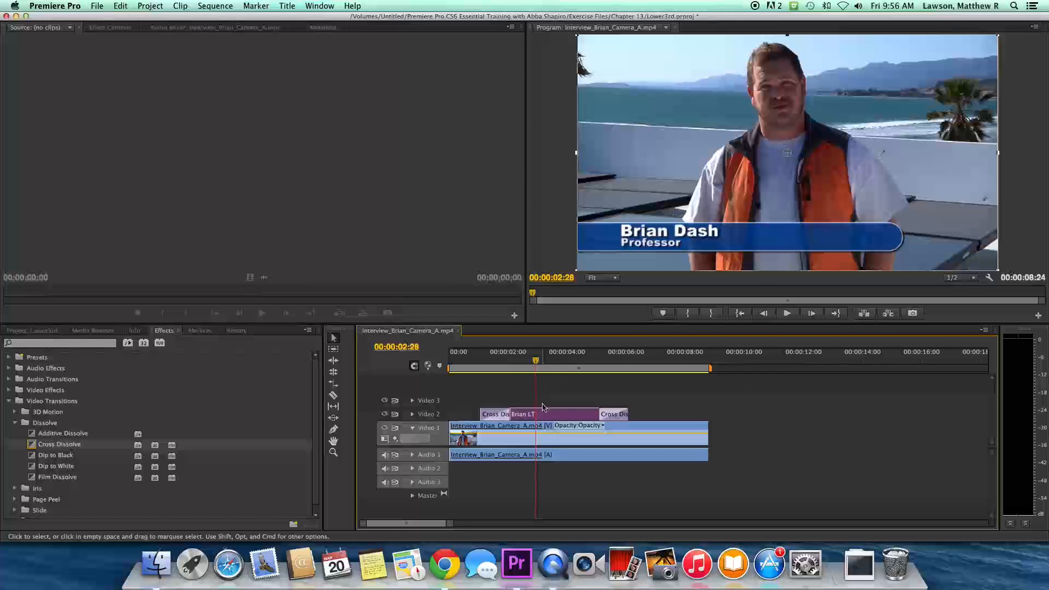
{"action": "mouse_move", "coordinate": [544, 416]}
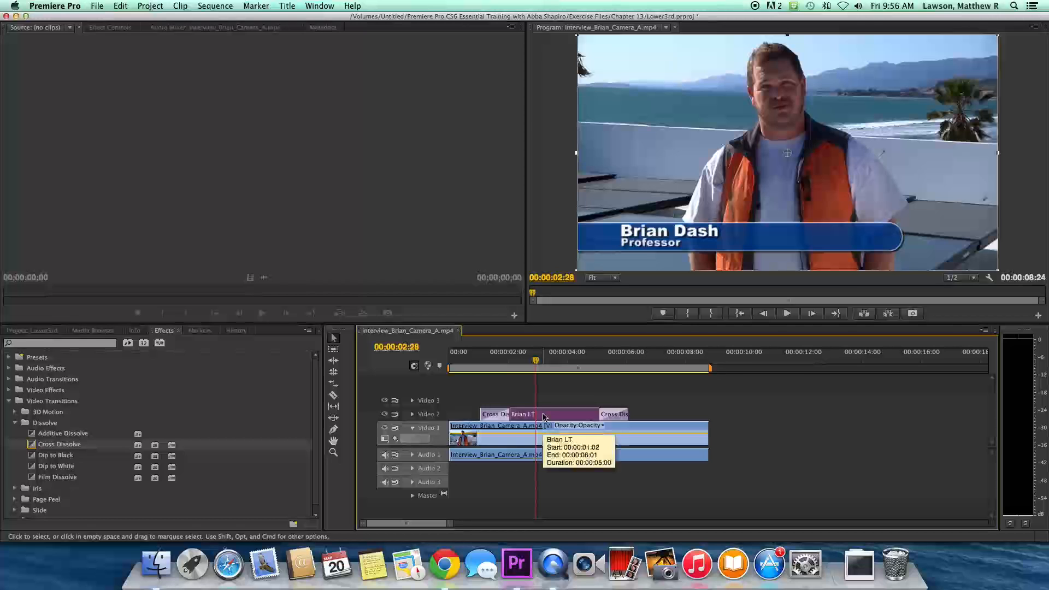
{"action": "key", "text": "Delete"}
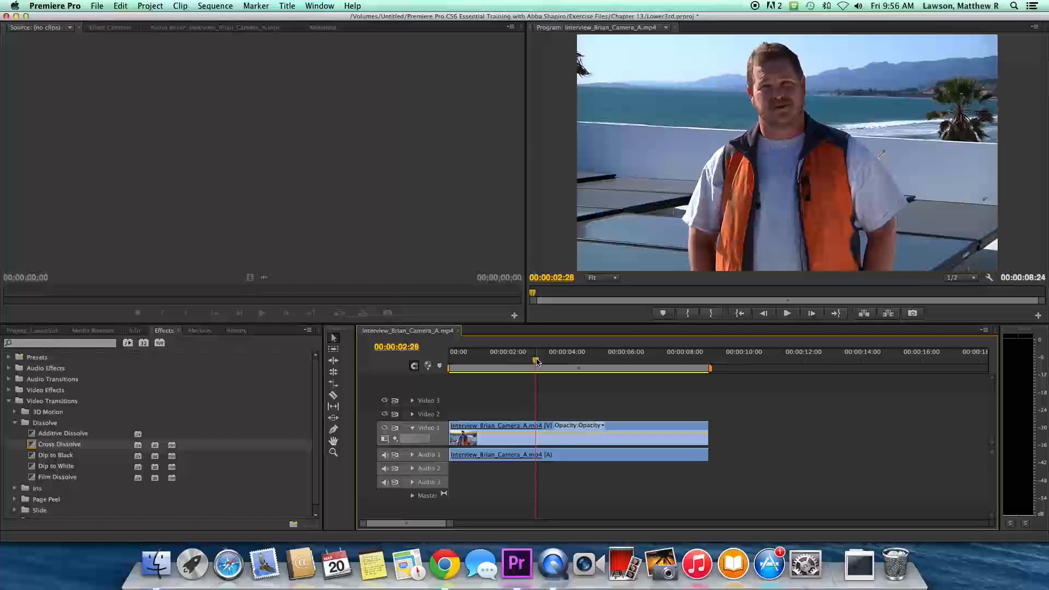
{"action": "left_click", "coordinate": [538, 361]}
{"action": "left_click_drag", "start_coordinate": [538, 361], "coordinate": [536, 361]}
- Create a new Default Still title named 'Brian LT'
{"action": "left_click", "coordinate": [286, 7]}
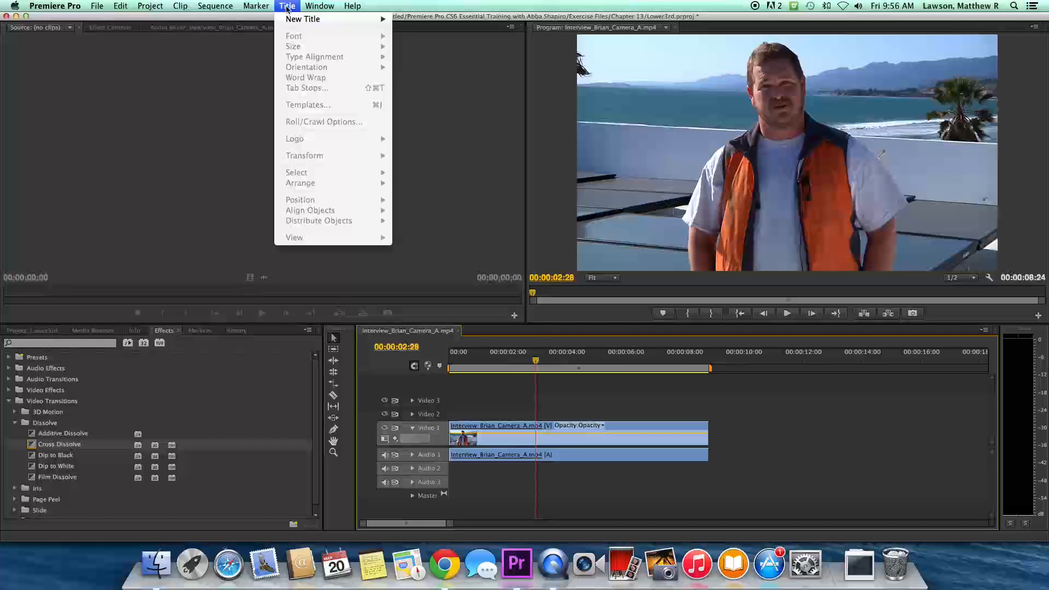
{"action": "mouse_move", "coordinate": [296, 25]}
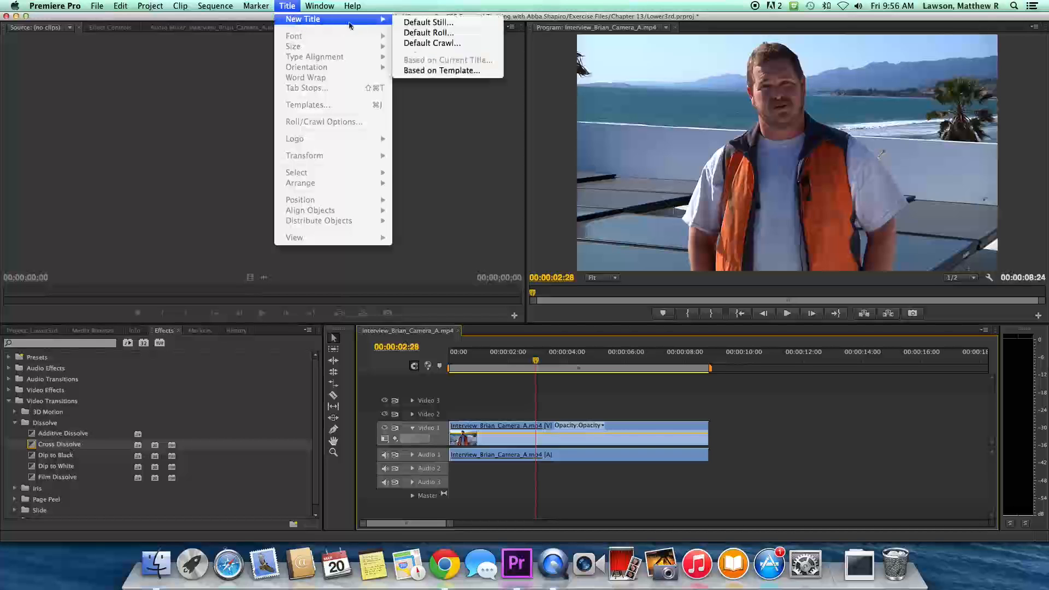
{"action": "left_click", "coordinate": [406, 26]}
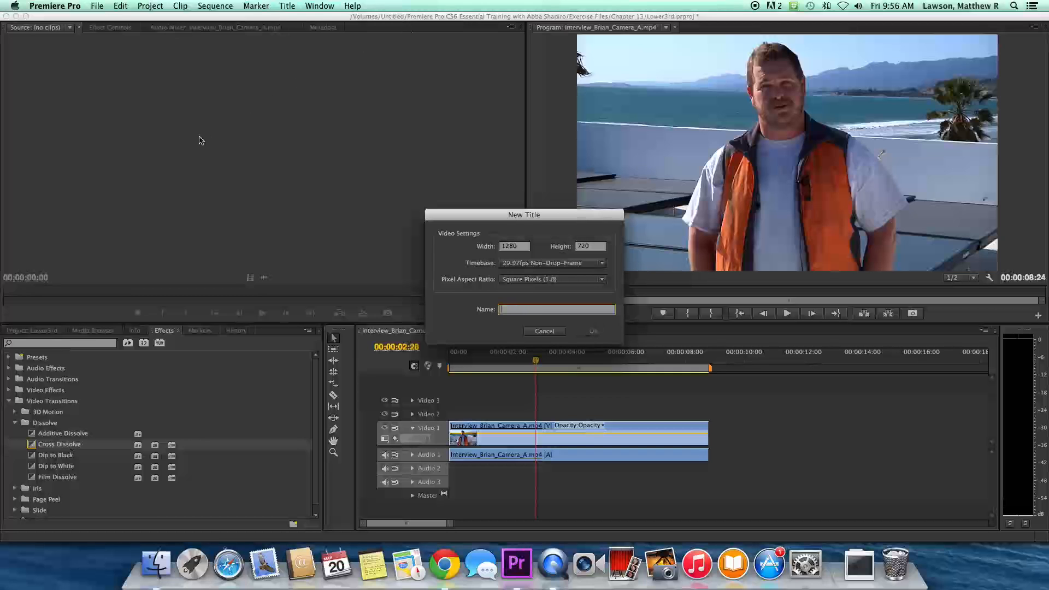
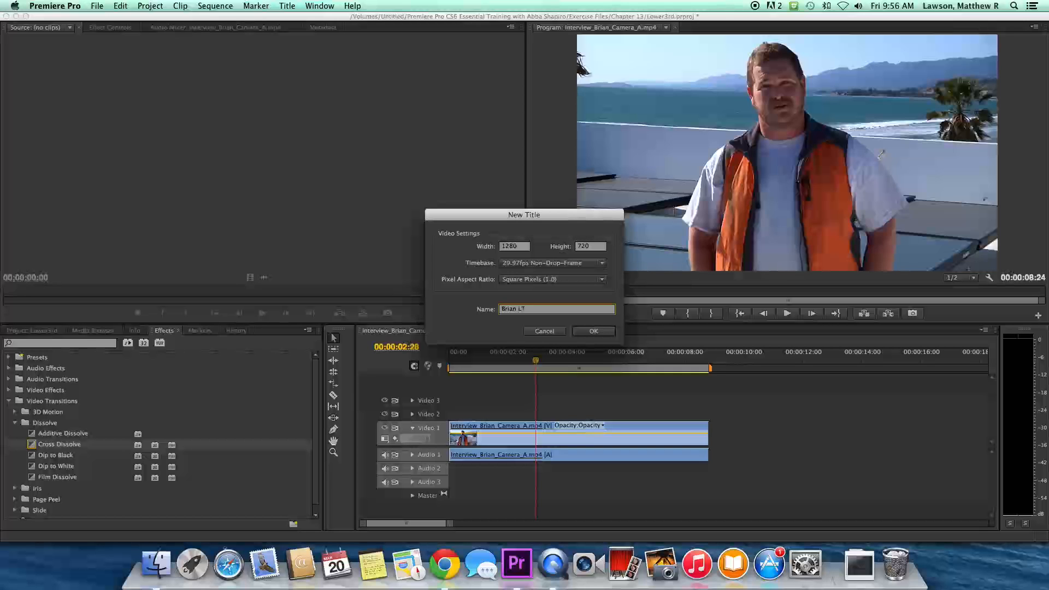
{"action": "left_click", "coordinate": [593, 331]}
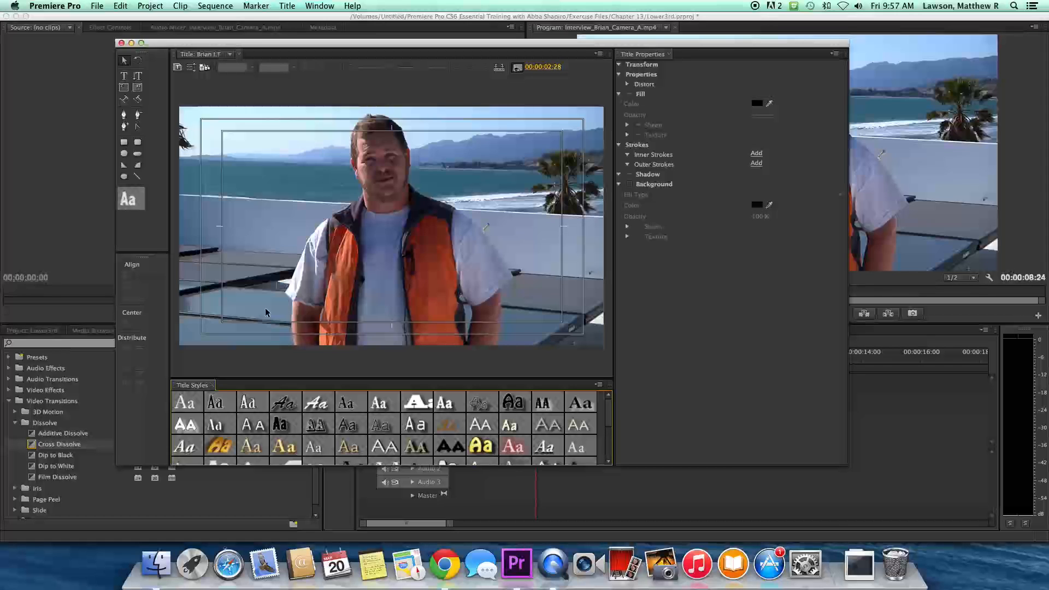
{"action": "left_click", "coordinate": [123, 77]}
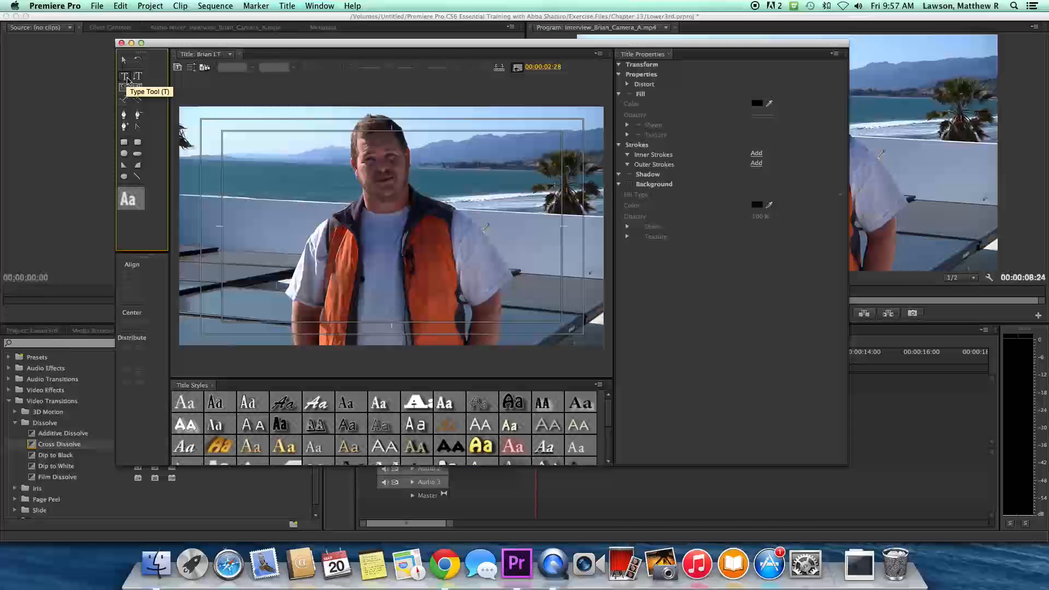
{"action": "left_click", "coordinate": [233, 297]}
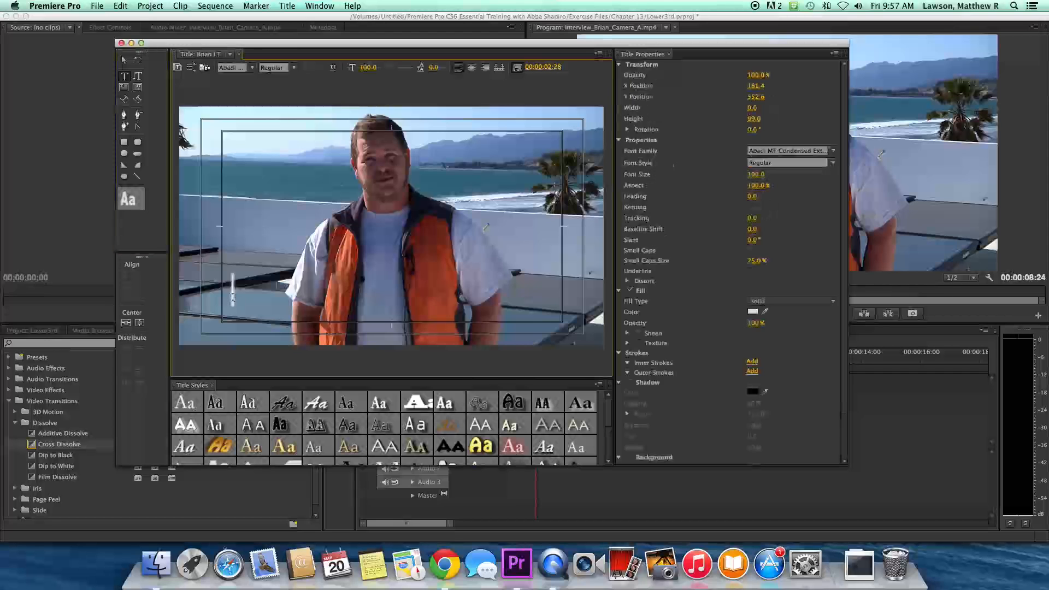
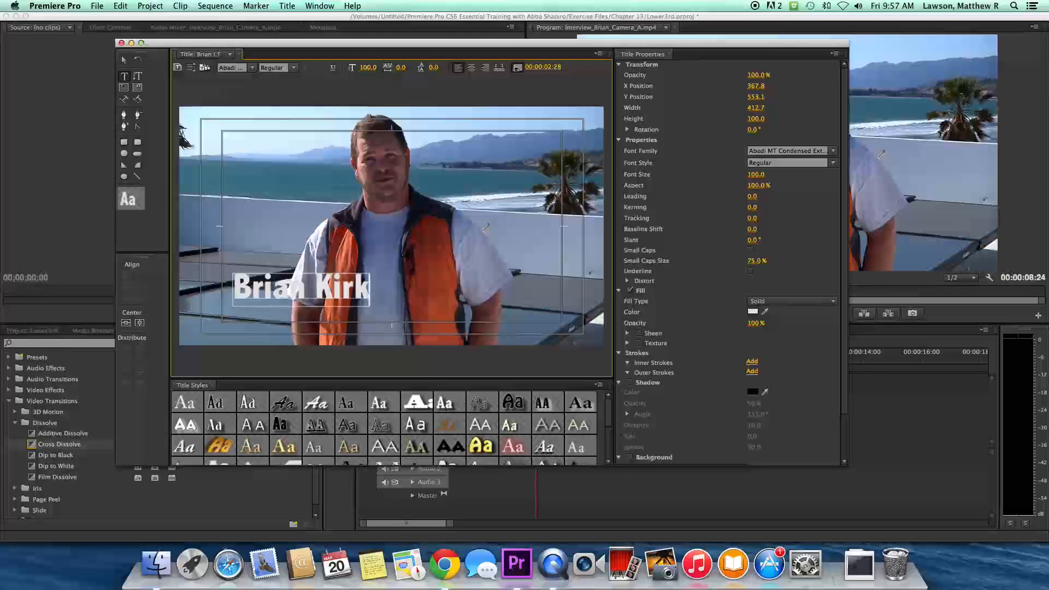
{"action": "left_click_drag", "start_coordinate": [368, 67], "coordinate": [355, 68]}
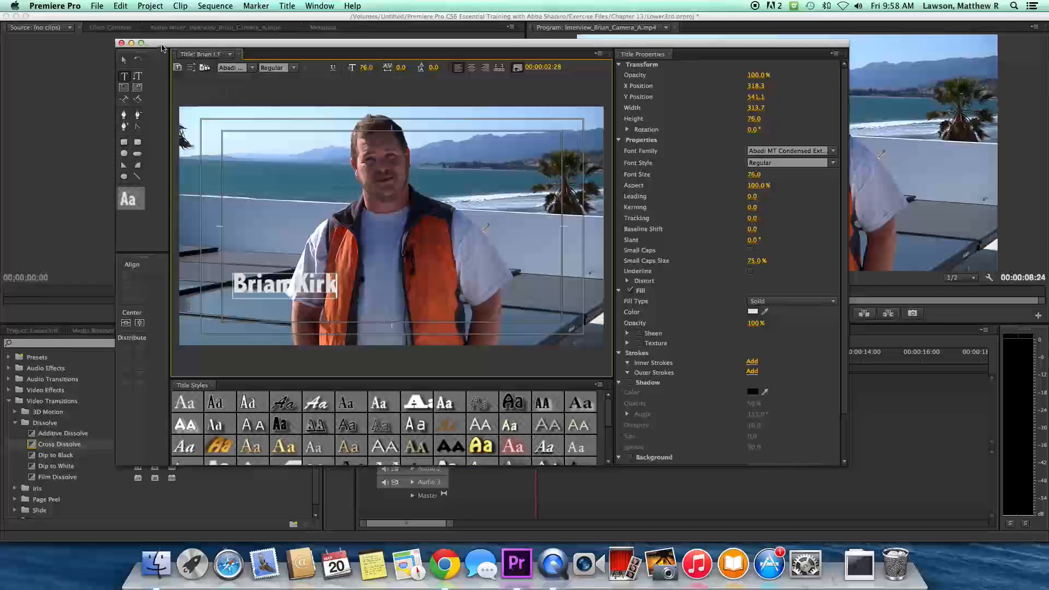
{"action": "left_click", "coordinate": [124, 60]}
{"action": "left_click_drag", "start_coordinate": [284, 291], "coordinate": [279, 310]}
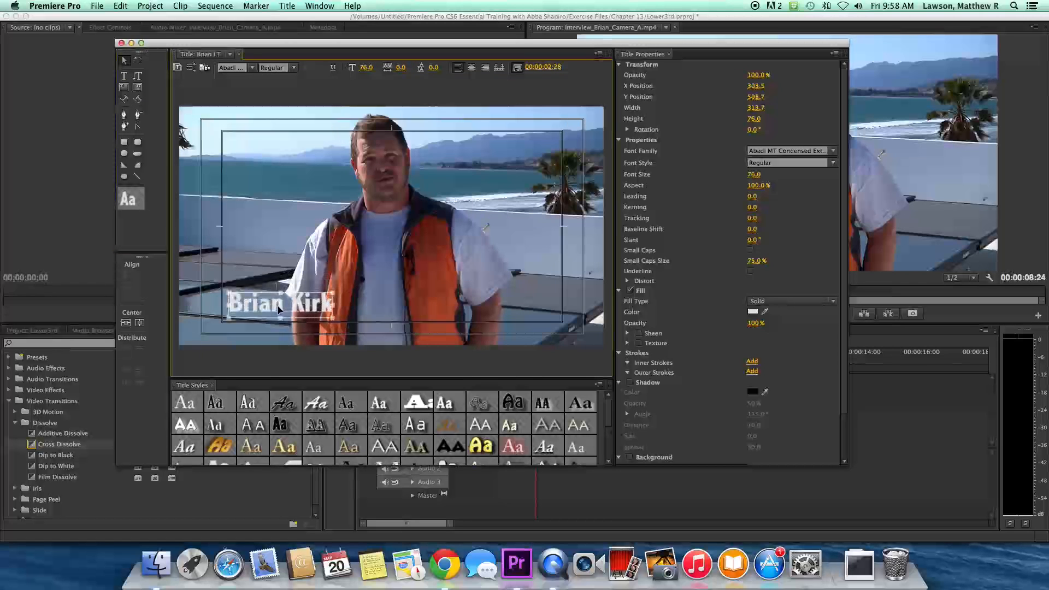
{"action": "left_click", "coordinate": [262, 280]}
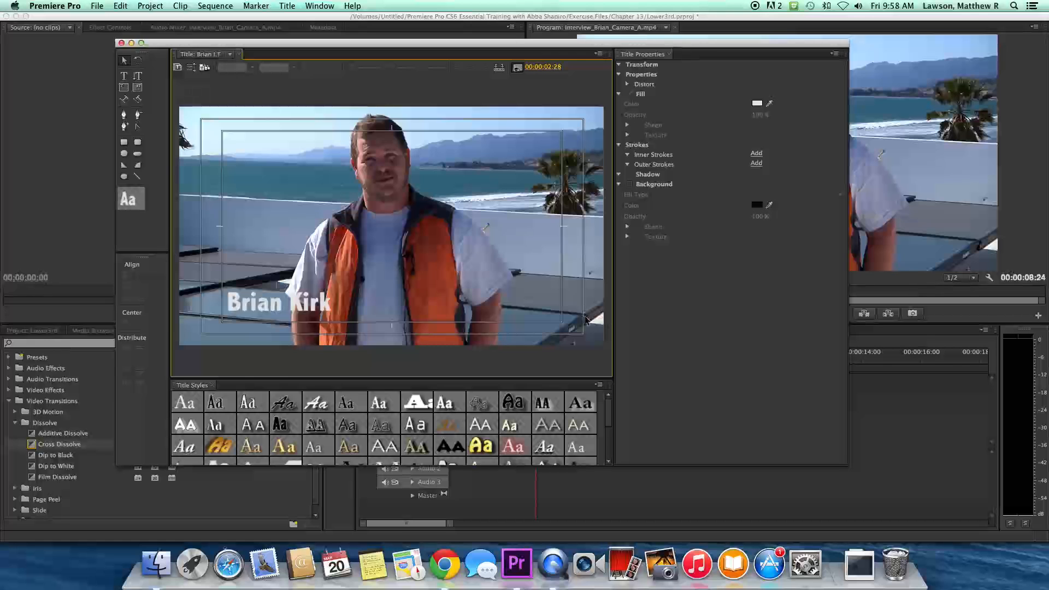
{"action": "left_click", "coordinate": [327, 300]}
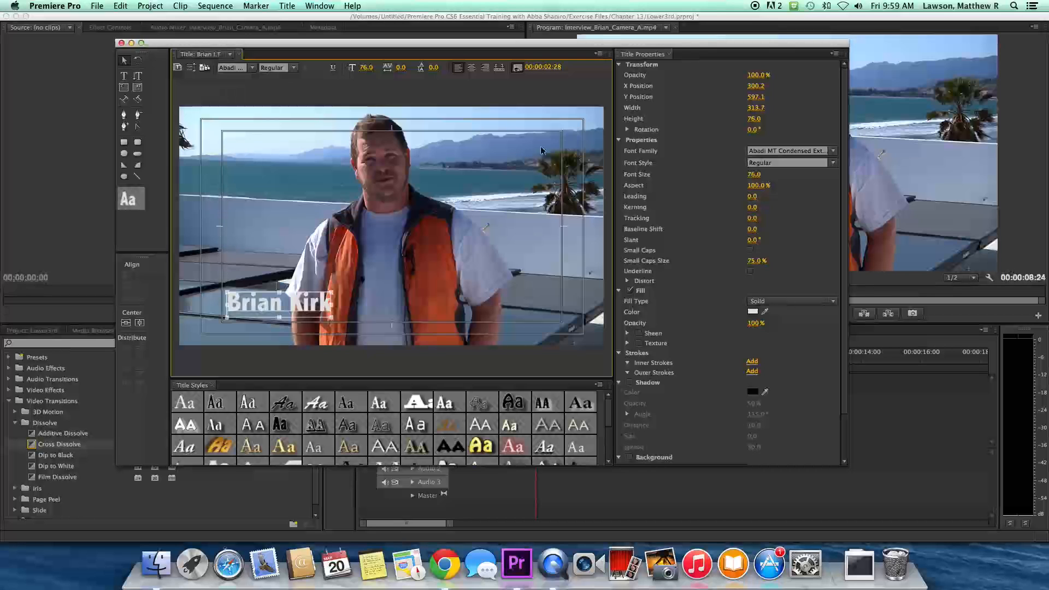
{"action": "left_click", "coordinate": [397, 289]}
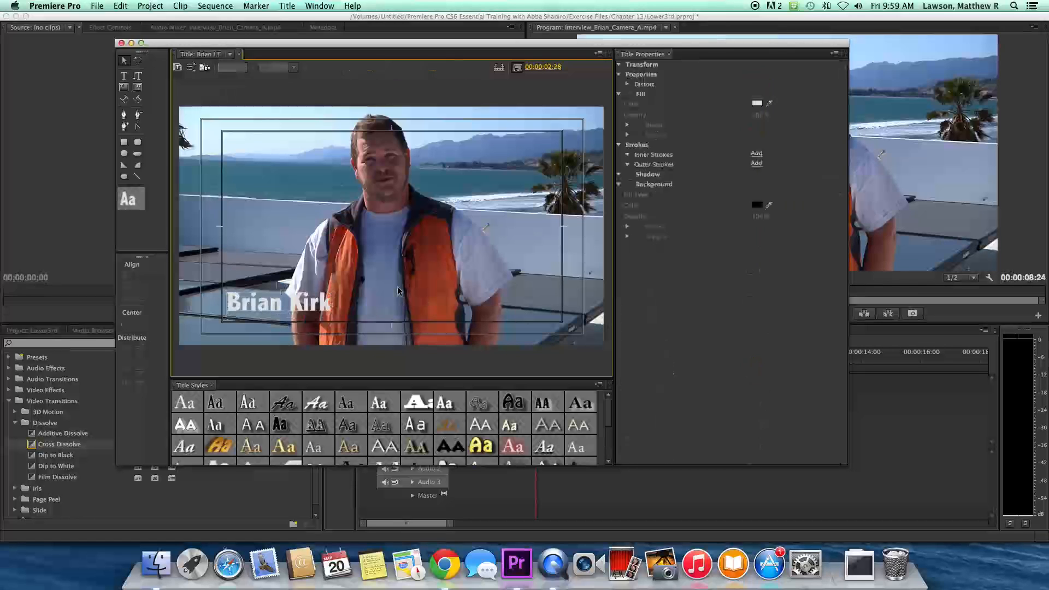
{"action": "left_click", "coordinate": [308, 300]}
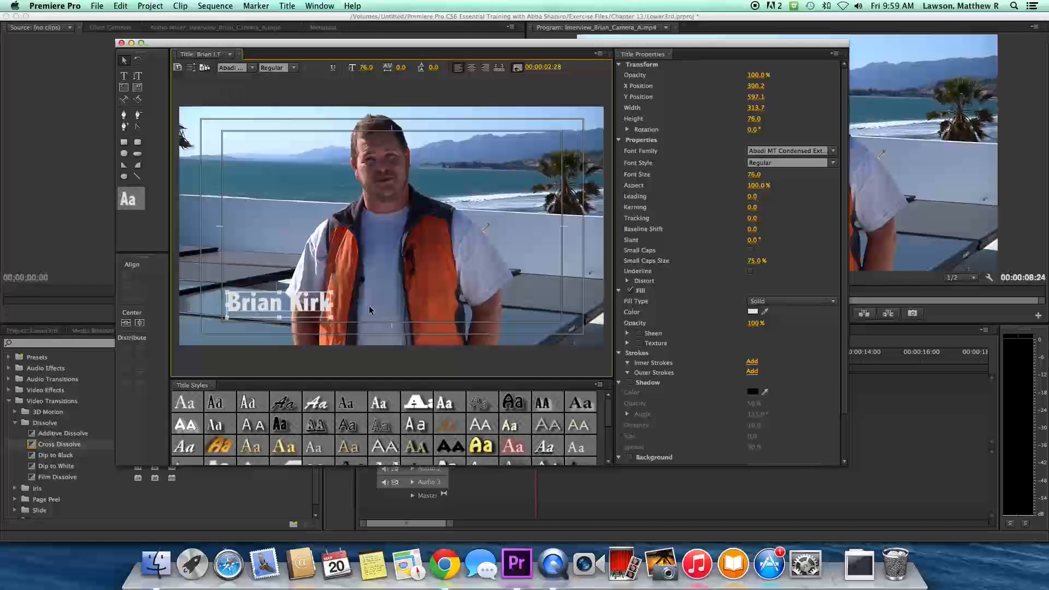
- Preview Caslon, Birch, Brush Script, Garamond, Blackoak and Chaparral title styles on the name
{"action": "left_click", "coordinate": [192, 403]}
{"action": "left_click", "coordinate": [218, 403]}
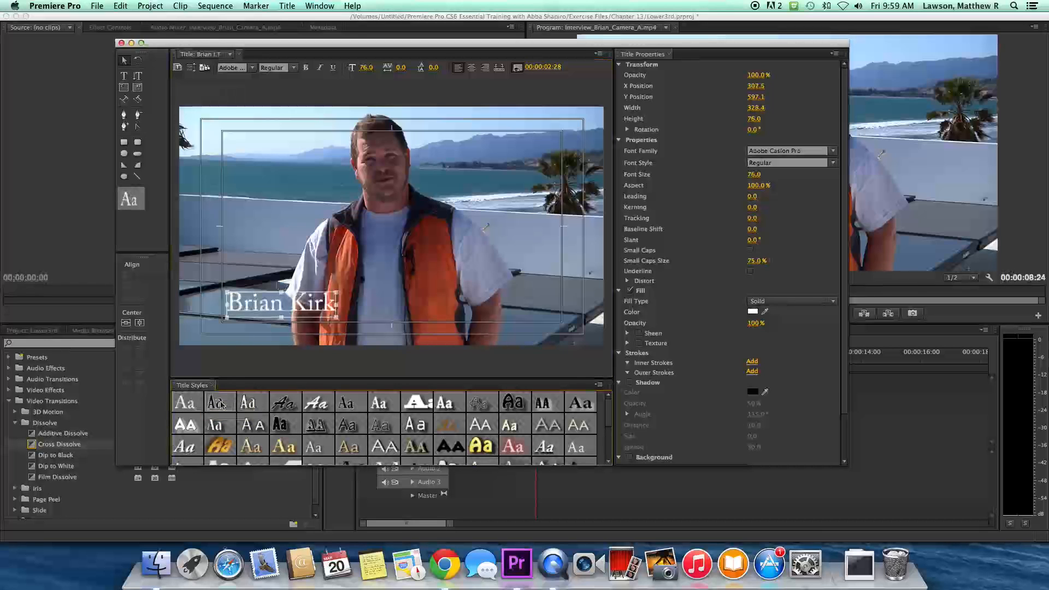
{"action": "left_click", "coordinate": [248, 403]}
{"action": "left_click", "coordinate": [284, 403]}
{"action": "left_click", "coordinate": [323, 405]}
{"action": "left_click", "coordinate": [352, 406]}
{"action": "left_click", "coordinate": [380, 406]}
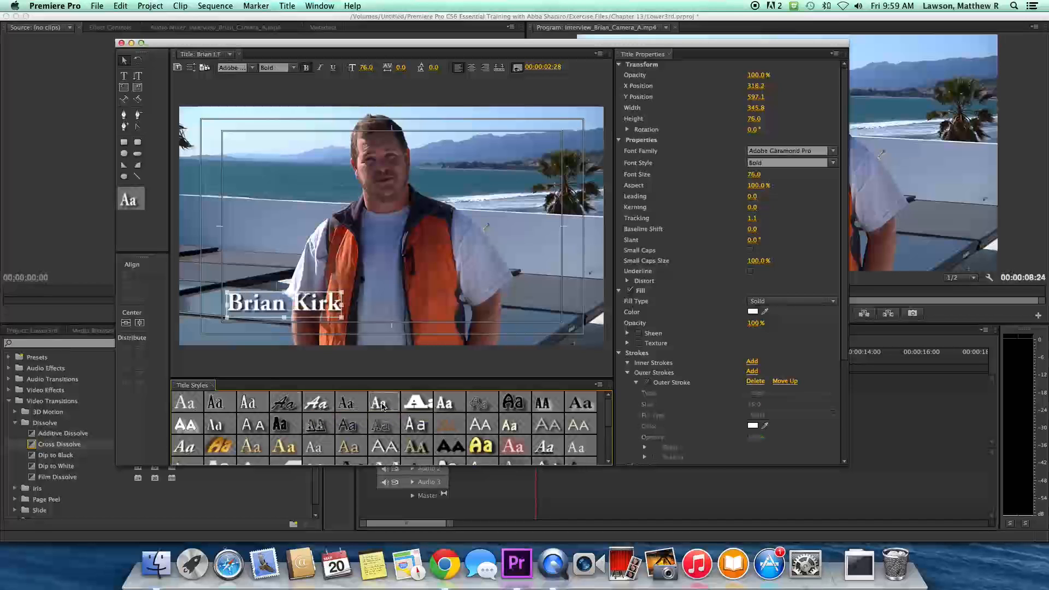
{"action": "left_click", "coordinate": [401, 407]}
{"action": "left_click", "coordinate": [450, 404]}
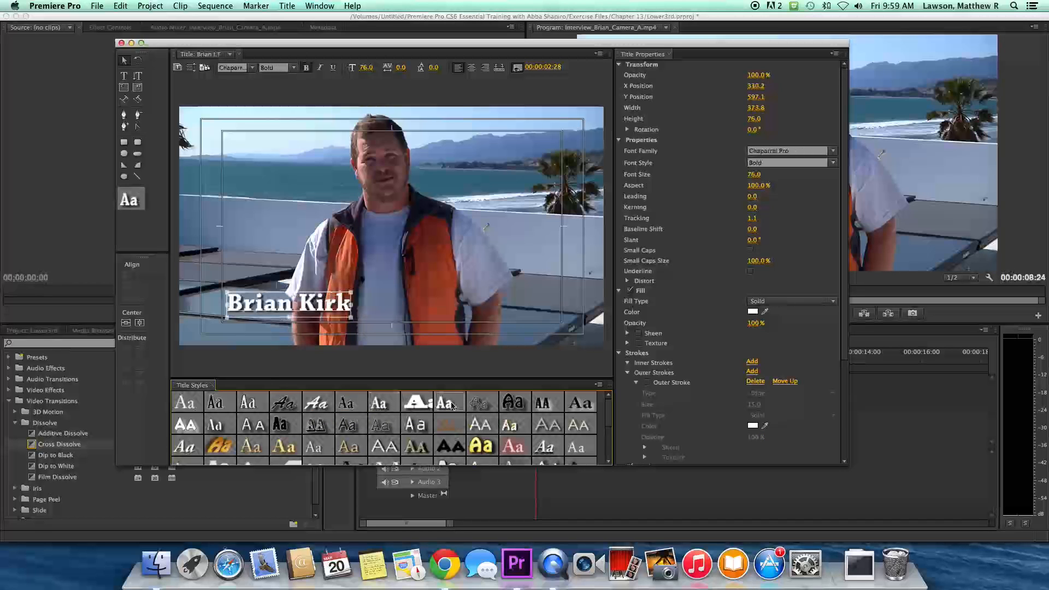
{"action": "left_click", "coordinate": [320, 403]}
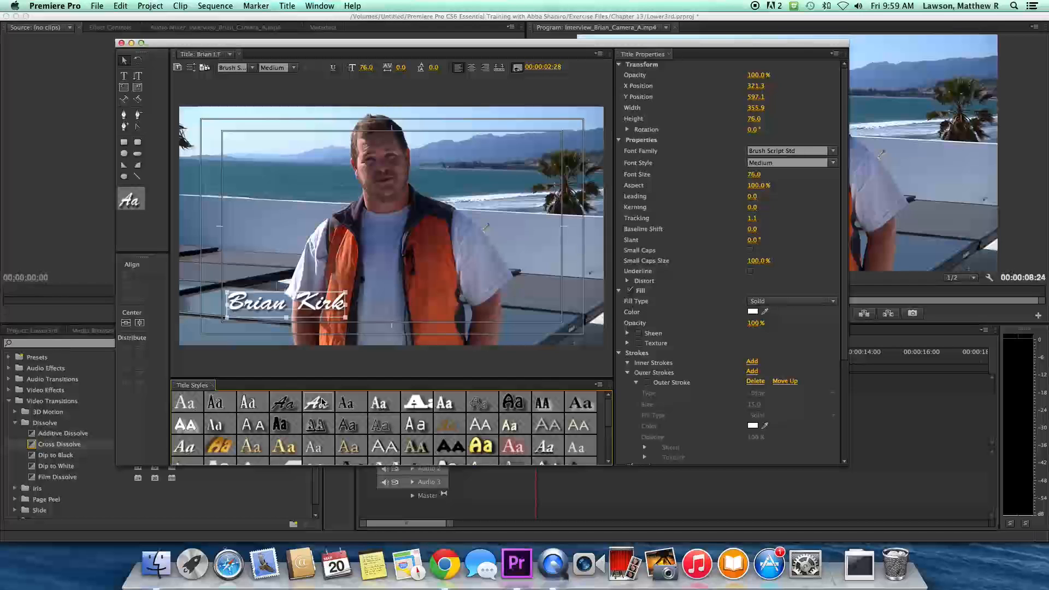
{"action": "left_click", "coordinate": [356, 405]}
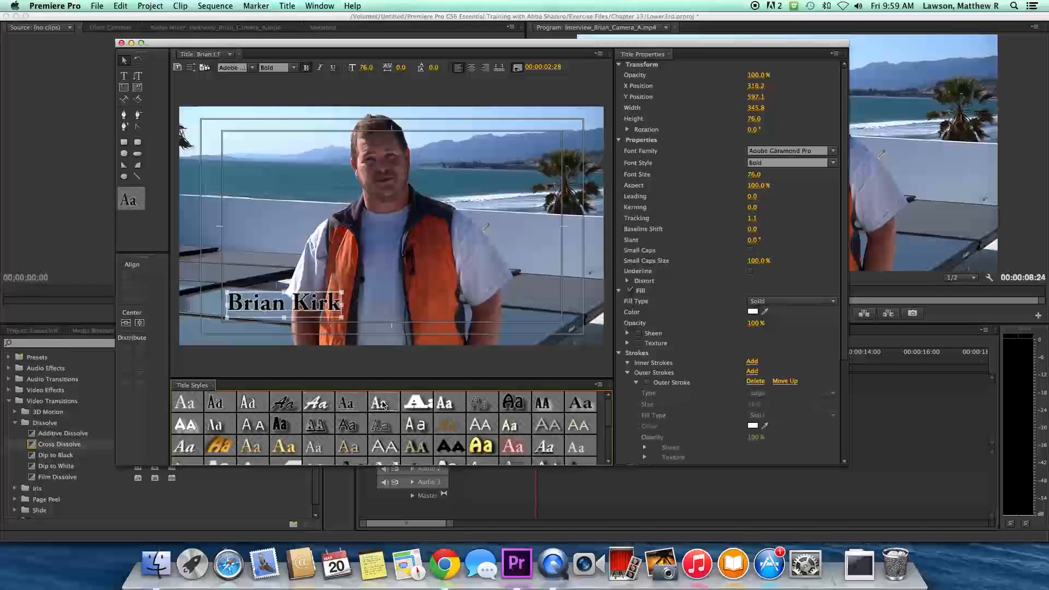
{"action": "left_click", "coordinate": [382, 405]}
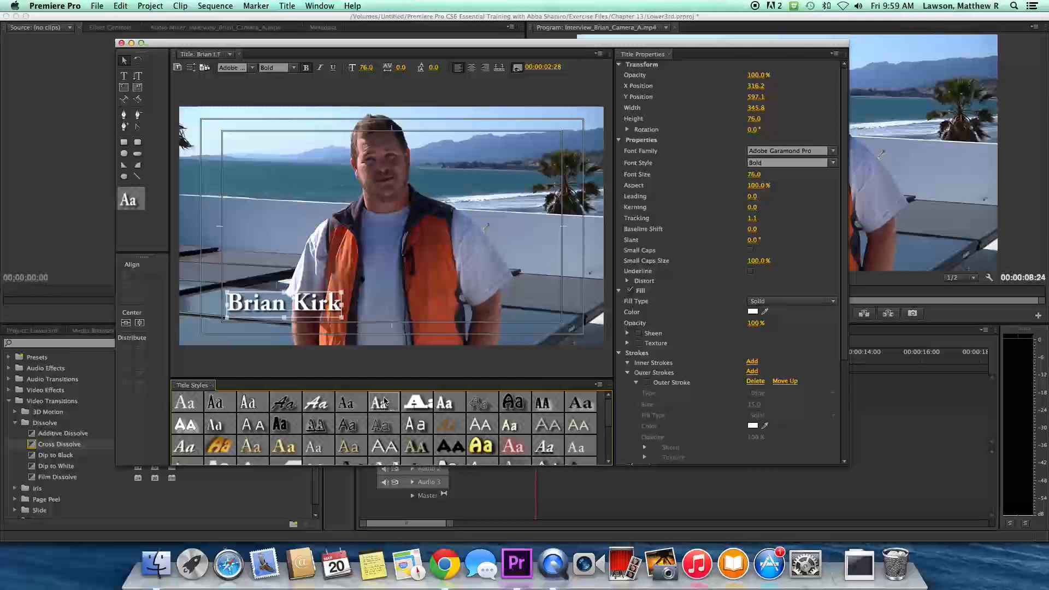
- Try Chaparral, Lithos, Hobo and Birch looks, then settle on Adobe Garamond White 90
{"action": "left_click", "coordinate": [447, 403]}
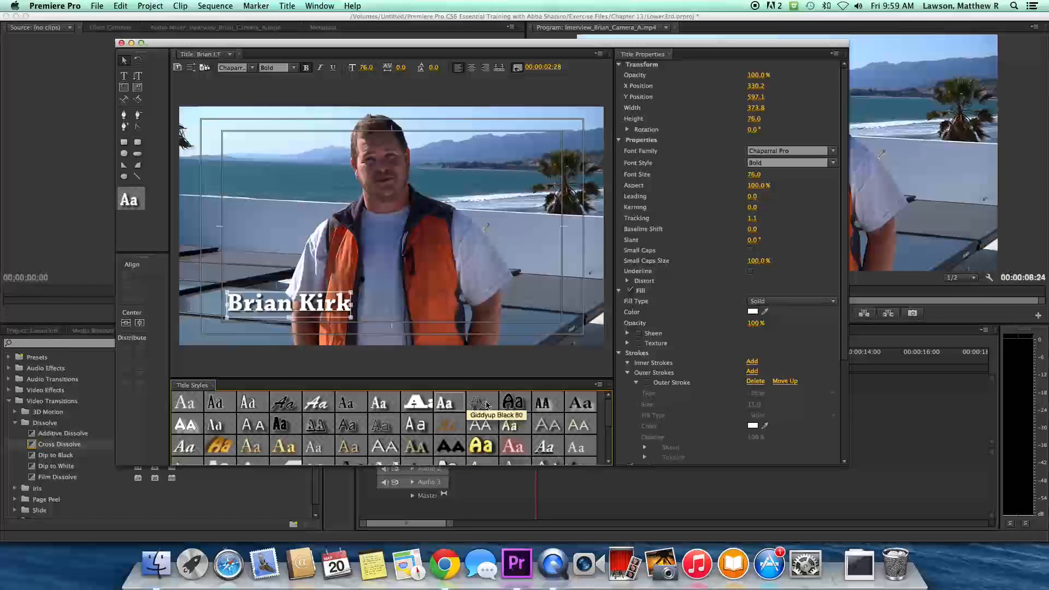
{"action": "left_click", "coordinate": [479, 424]}
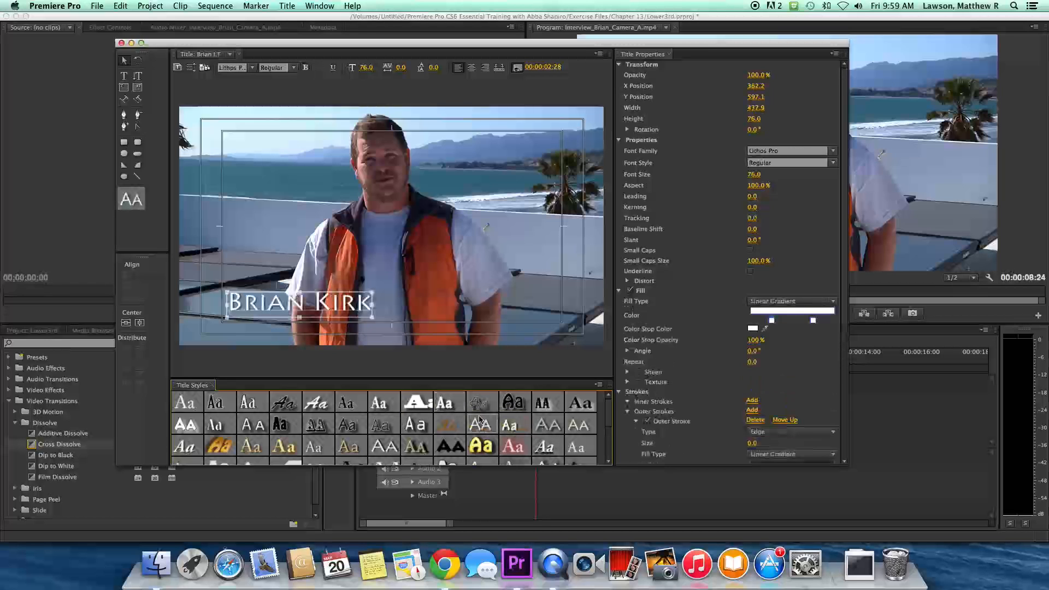
{"action": "left_click", "coordinate": [197, 418]}
{"action": "left_click", "coordinate": [193, 407]}
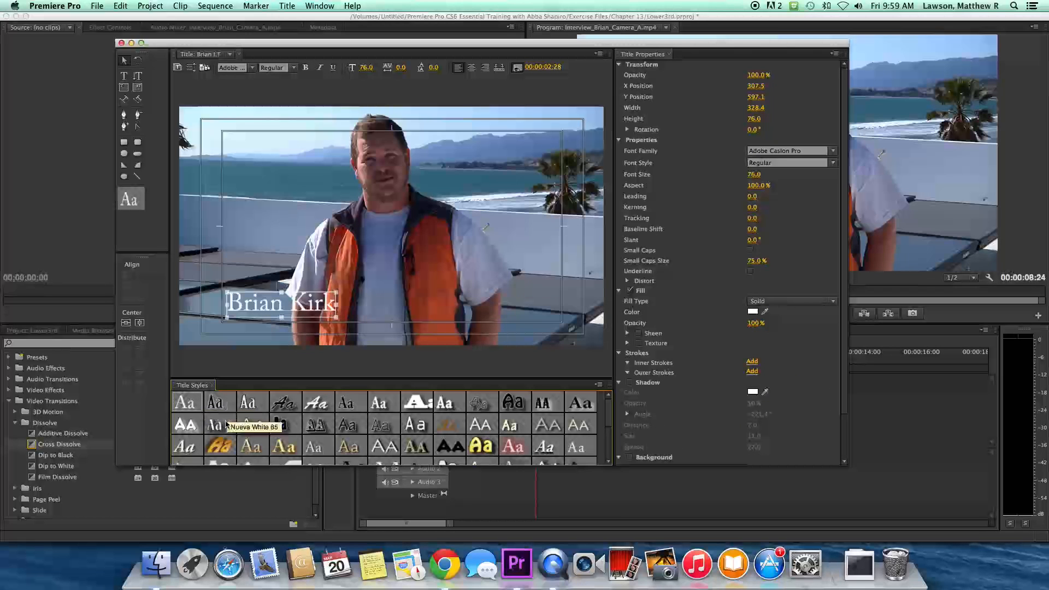
{"action": "left_click", "coordinate": [220, 444]}
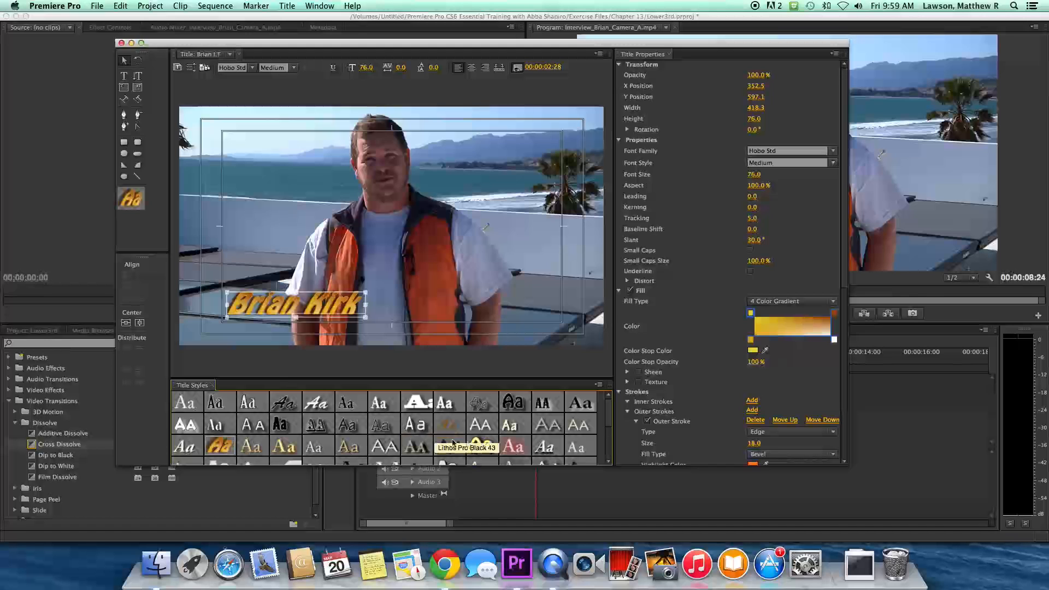
{"action": "left_click", "coordinate": [477, 446]}
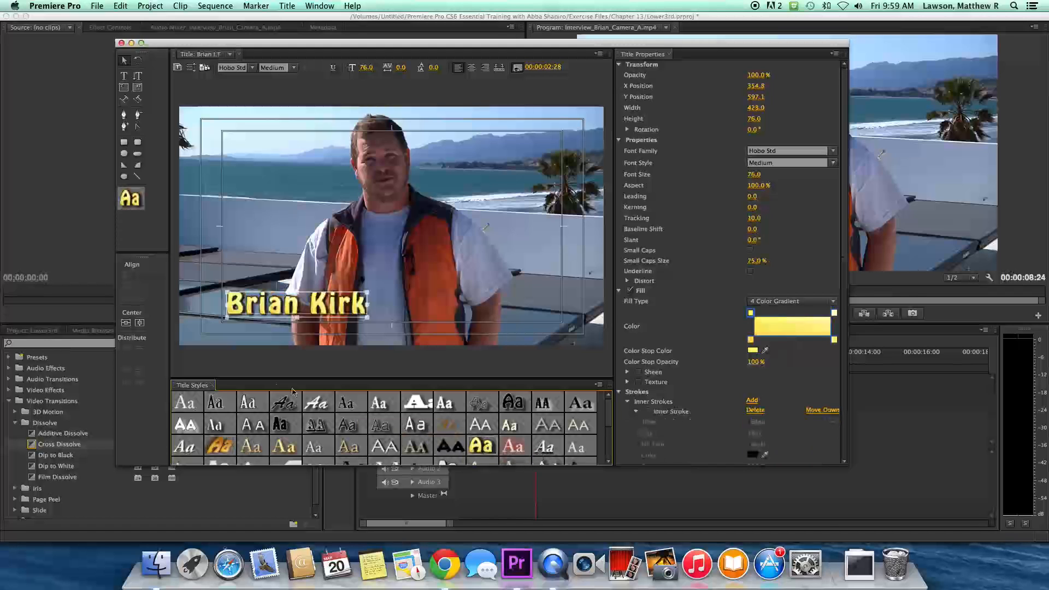
{"action": "left_click", "coordinate": [185, 401]}
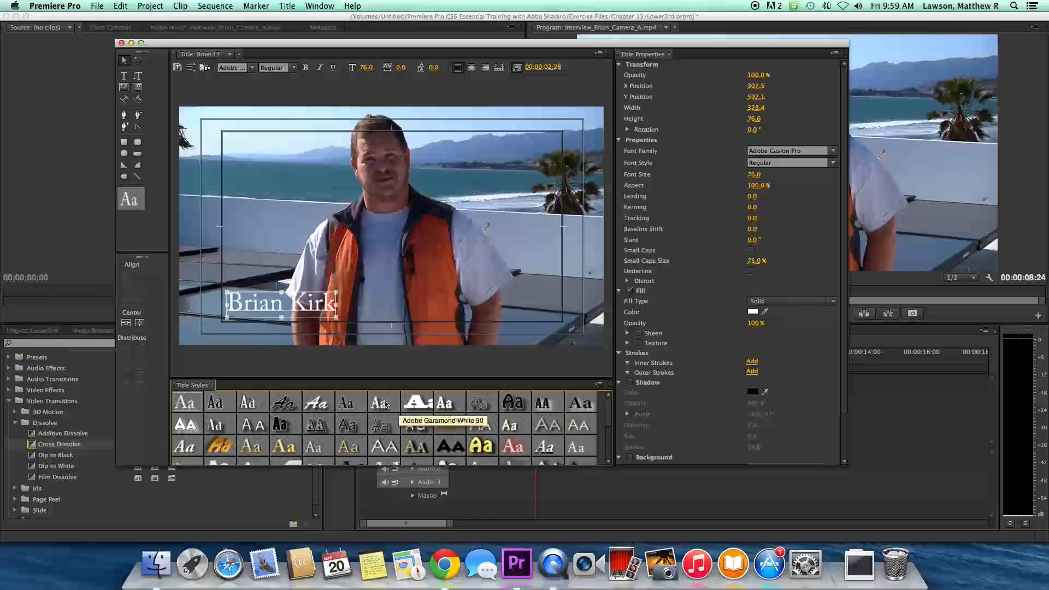
{"action": "left_click", "coordinate": [385, 403]}
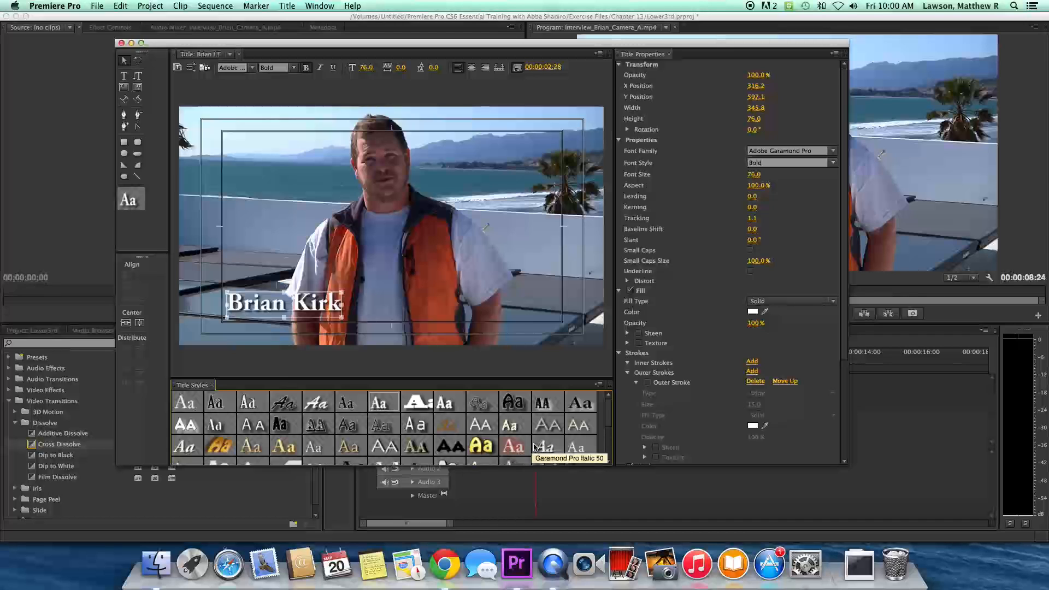
{"action": "left_click", "coordinate": [248, 402]}
{"action": "left_click", "coordinate": [196, 401]}
{"action": "left_click", "coordinate": [378, 405]}
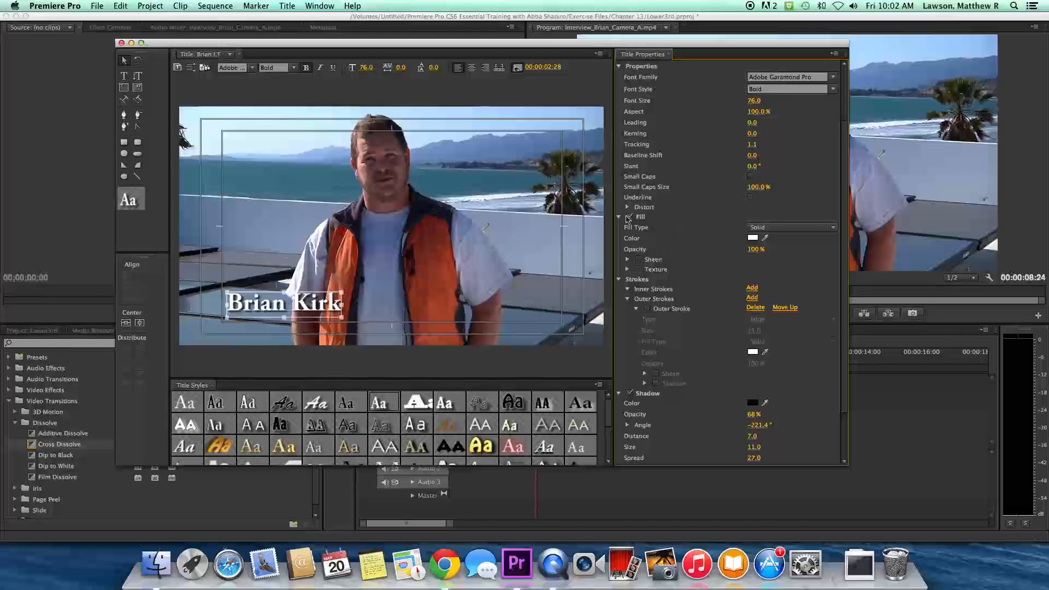
- Keep the name's Fill Type as Solid and bring up the fill Color Picker
{"action": "left_click", "coordinate": [754, 228]}
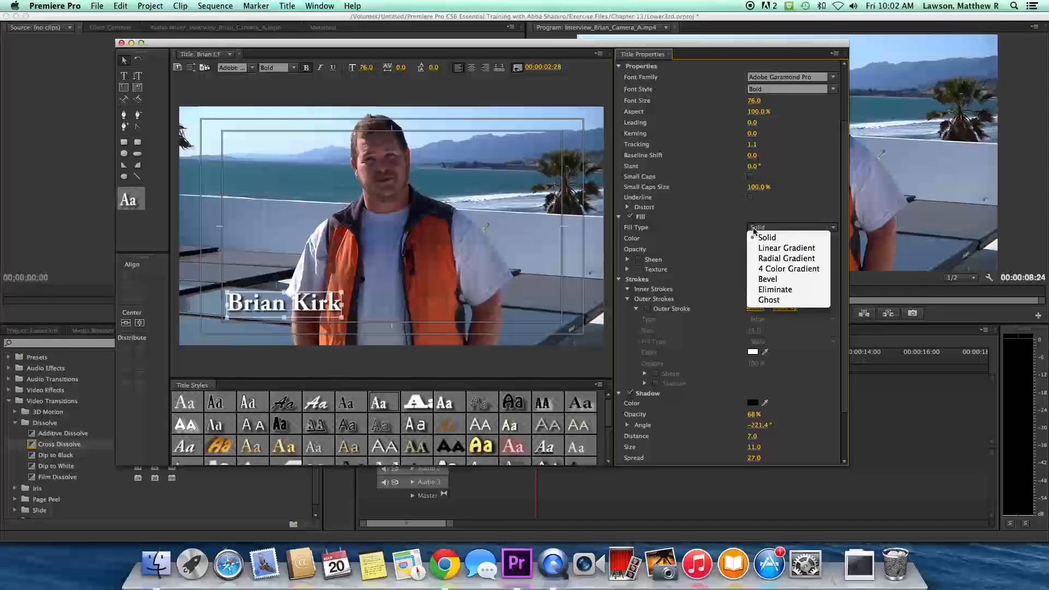
{"action": "left_click", "coordinate": [754, 228]}
{"action": "left_click", "coordinate": [754, 228]}
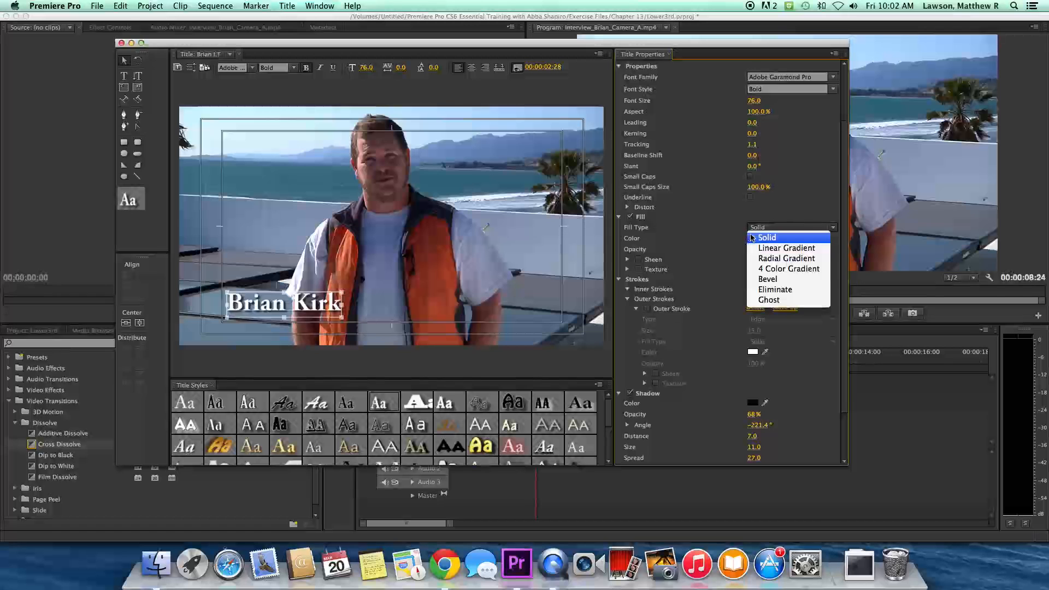
{"action": "left_click", "coordinate": [752, 237]}
{"action": "left_click", "coordinate": [752, 238]}
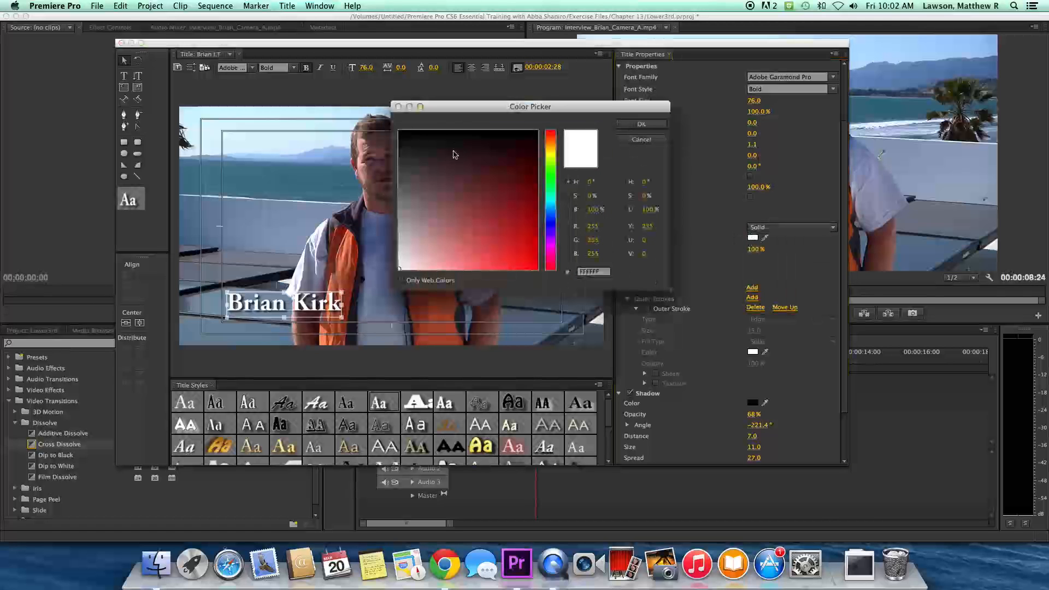
- Apply a saturated lime-green fill to the name, then undo it to restore white
{"action": "left_click_drag", "start_coordinate": [553, 150], "coordinate": [552, 159]}
{"action": "mouse_move", "coordinate": [455, 251]}
{"action": "left_mouse_down"}
{"action": "mouse_move", "coordinate": [525, 232]}
{"action": "mouse_move", "coordinate": [551, 286]}
{"action": "left_mouse_up"}
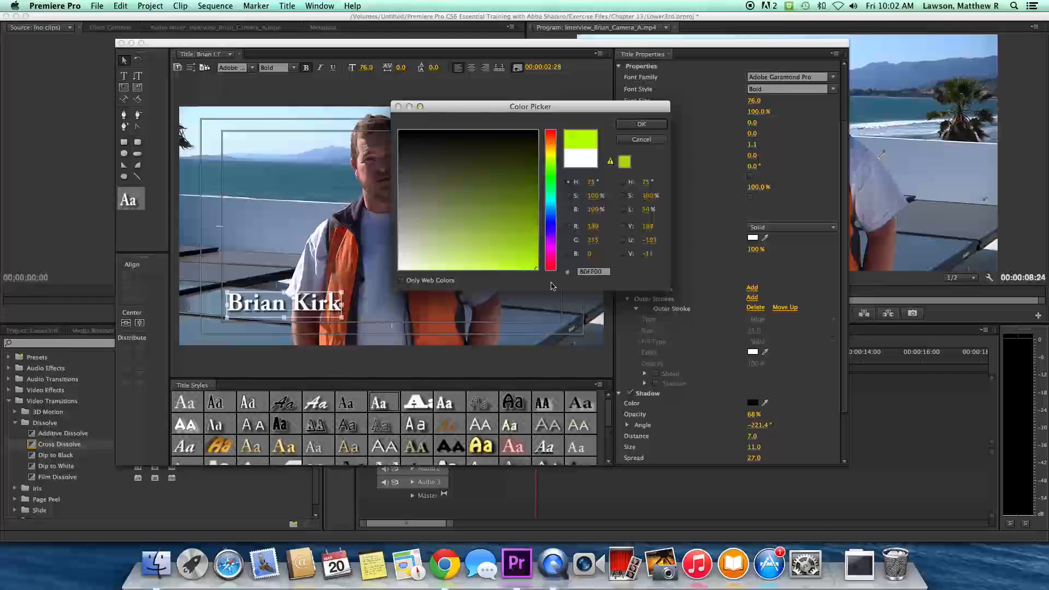
{"action": "left_click", "coordinate": [641, 124]}
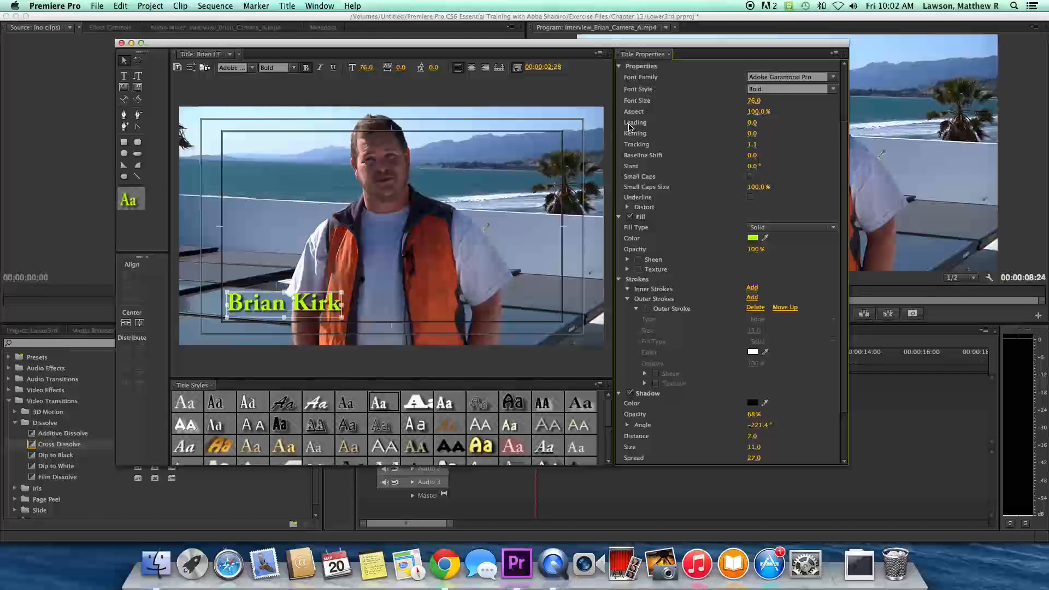
{"action": "key", "text": "super+z"}
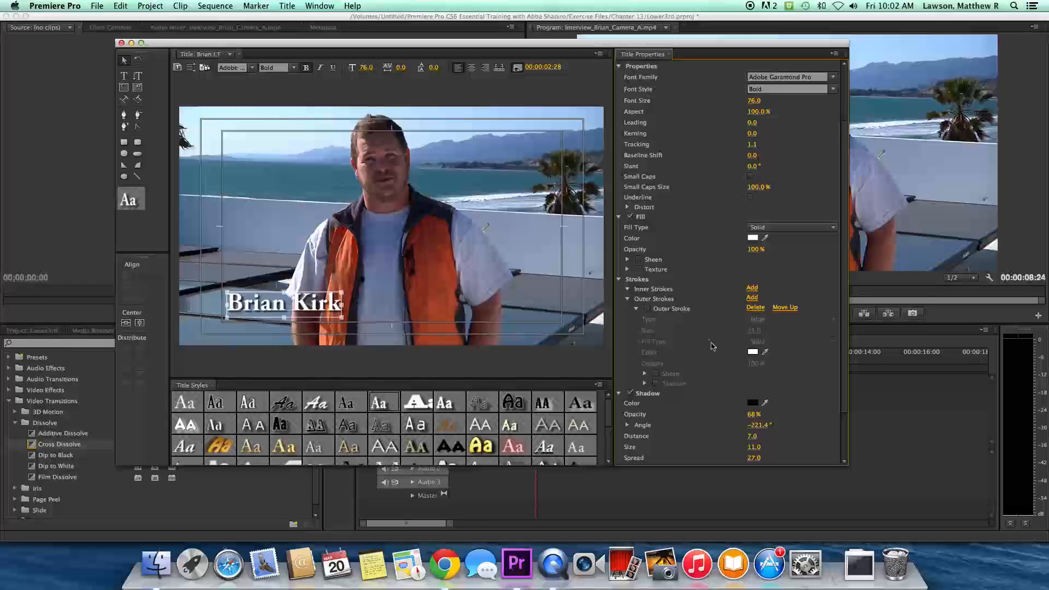
- Enable an Outer Stroke on the name at size 9.0, comparing it off and on
{"action": "scroll", "coordinate": [720, 354], "scroll_direction": "down", "scroll_amount": 3}
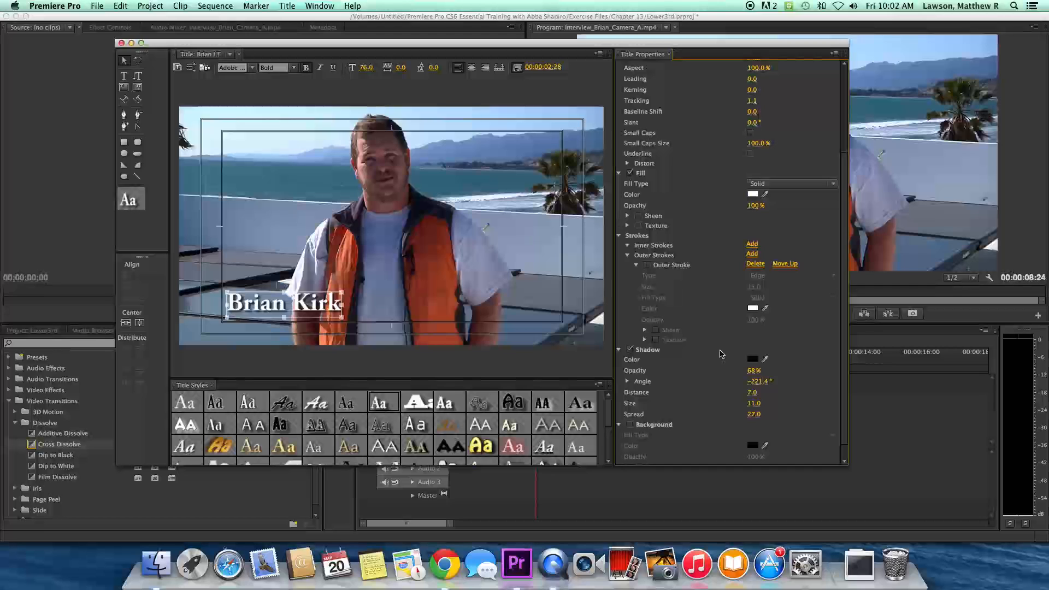
{"action": "left_click", "coordinate": [647, 267]}
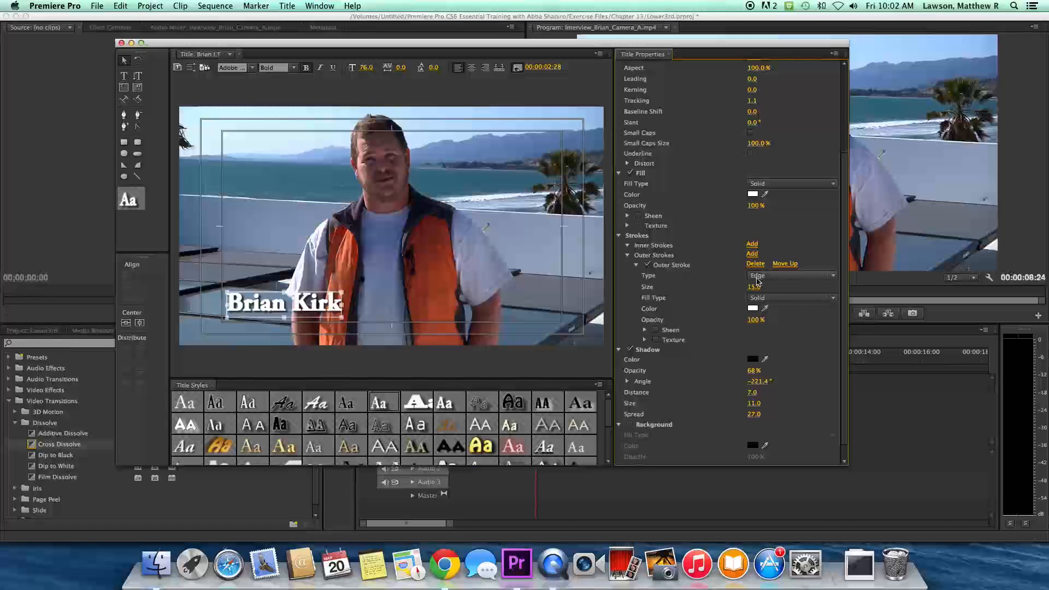
{"action": "left_click_drag", "start_coordinate": [756, 290], "coordinate": [760, 289]}
{"action": "left_click_drag", "start_coordinate": [760, 290], "coordinate": [760, 289]}
{"action": "left_click_drag", "start_coordinate": [759, 289], "coordinate": [758, 289]}
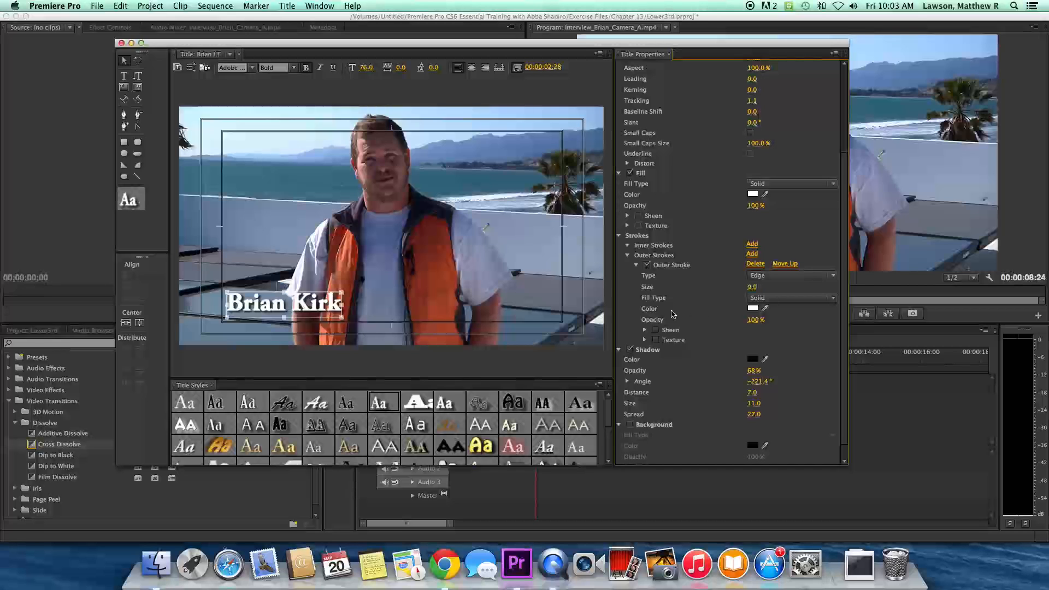
{"action": "scroll", "coordinate": [679, 314], "scroll_direction": "down", "scroll_amount": 2}
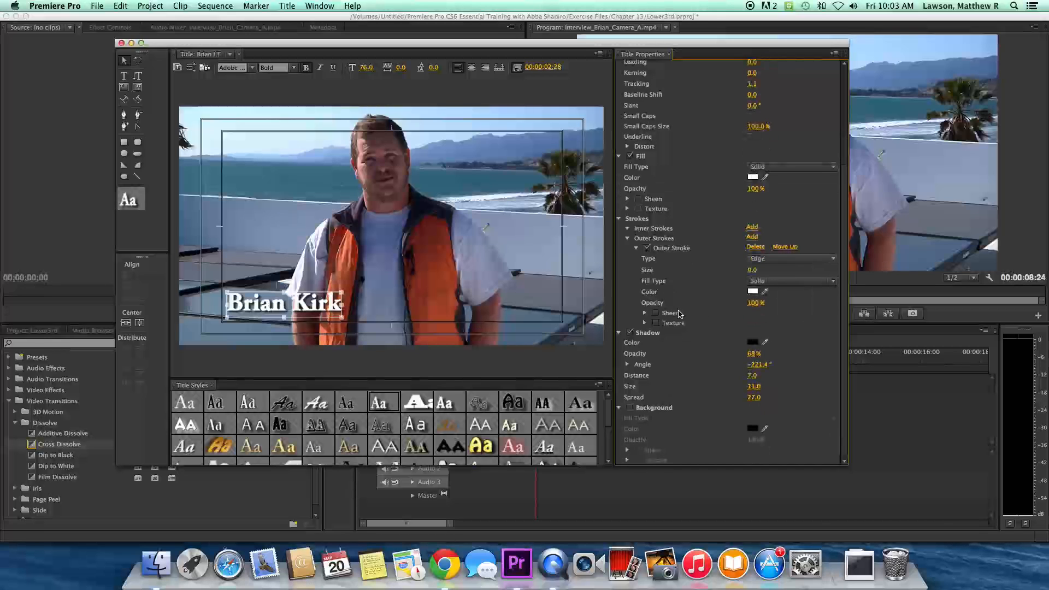
{"action": "left_click", "coordinate": [648, 249]}
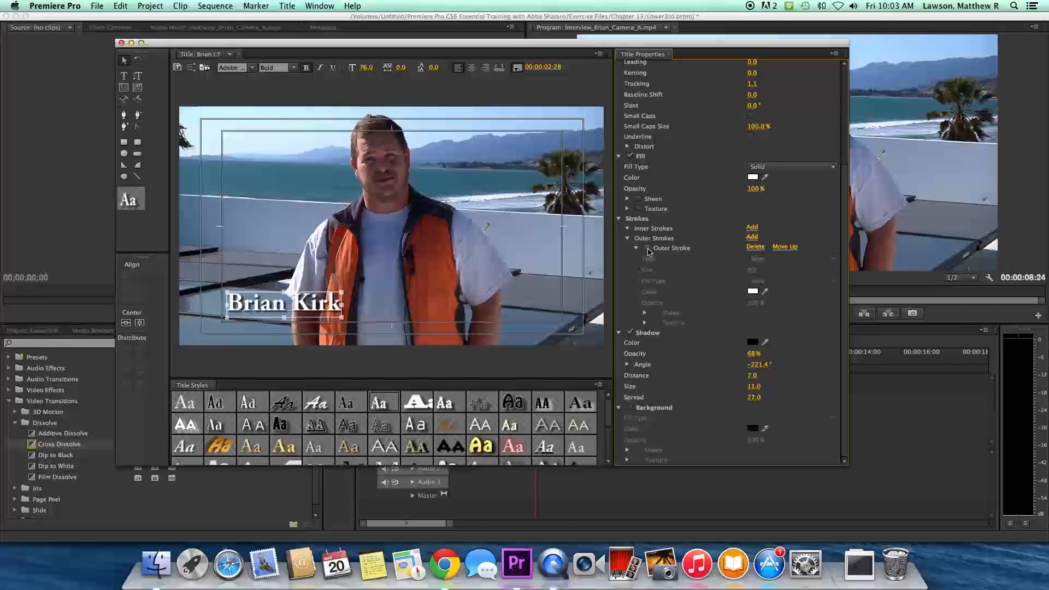
{"action": "left_click", "coordinate": [648, 249]}
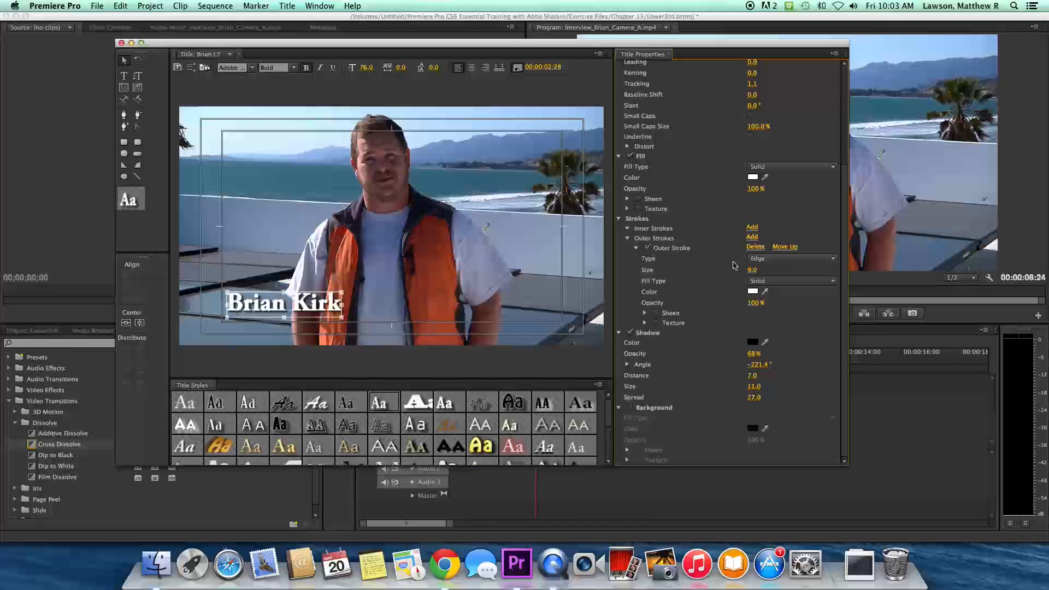
- Keep the stroke as Solid fill with Edge type, and toggle the drop shadow off and back on
{"action": "left_click", "coordinate": [757, 280]}
{"action": "left_click", "coordinate": [756, 281]}
{"action": "left_click", "coordinate": [751, 259]}
{"action": "left_click", "coordinate": [751, 259]}
{"action": "left_click", "coordinate": [631, 332]}
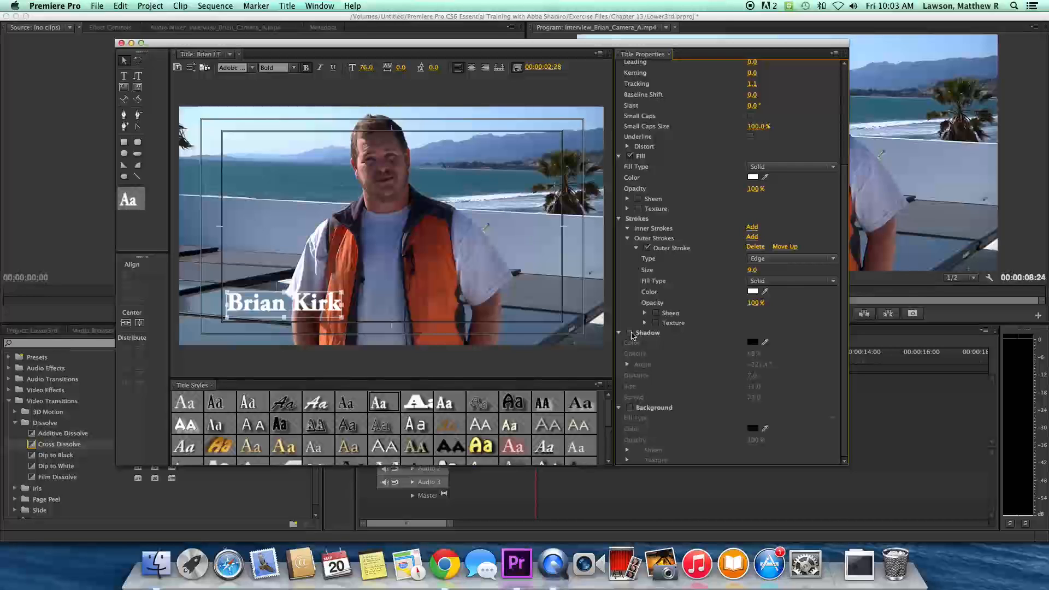
{"action": "left_click", "coordinate": [630, 333]}
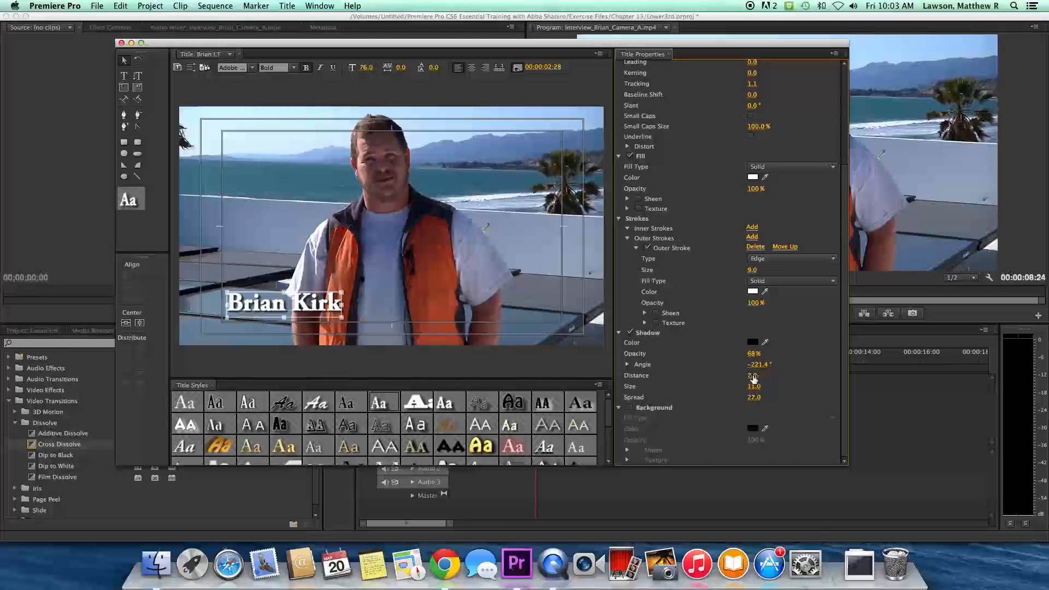
- Set the shadow Distance to about 8 and widen its Spread, then fine-tune it slightly lower
{"action": "mouse_move", "coordinate": [752, 375]}
{"action": "left_mouse_down"}
{"action": "mouse_move", "coordinate": [764, 376]}
{"action": "mouse_move", "coordinate": [753, 376]}
{"action": "left_mouse_up"}
{"action": "left_click_drag", "start_coordinate": [752, 376], "coordinate": [753, 375]}
{"action": "left_click_drag", "start_coordinate": [761, 397], "coordinate": [771, 398]}
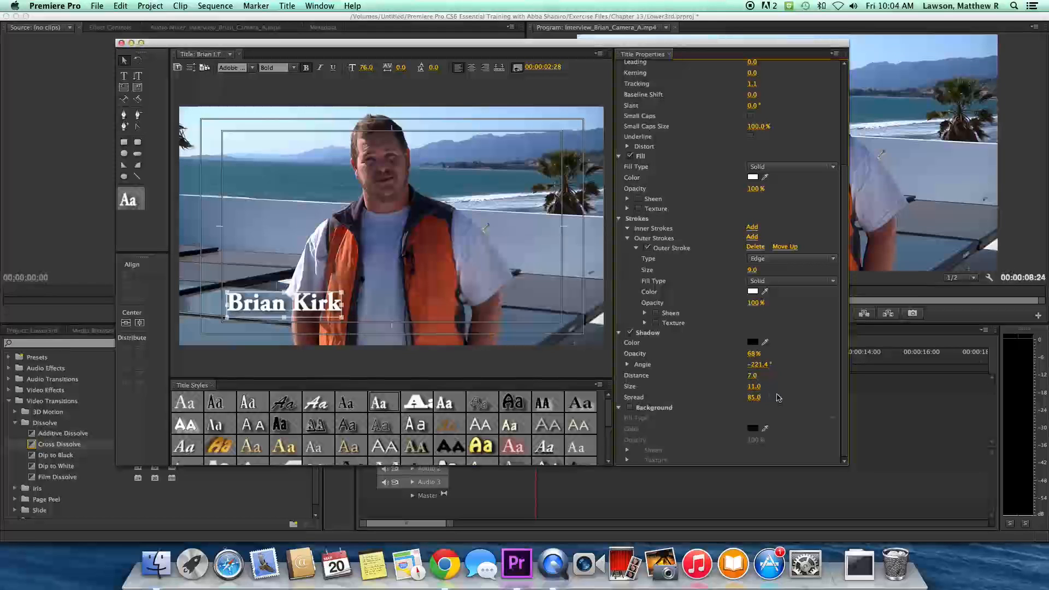
{"action": "left_click_drag", "start_coordinate": [753, 397], "coordinate": [747, 397]}
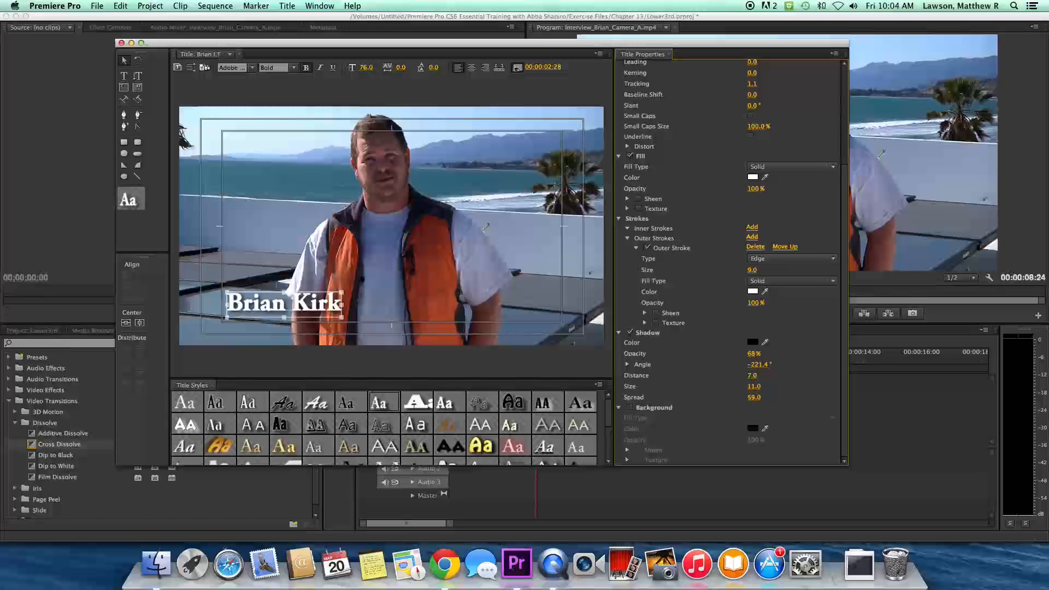
{"action": "left_click_drag", "start_coordinate": [747, 397], "coordinate": [743, 397]}
{"action": "scroll", "coordinate": [697, 377], "scroll_direction": "up", "scroll_amount": 6}
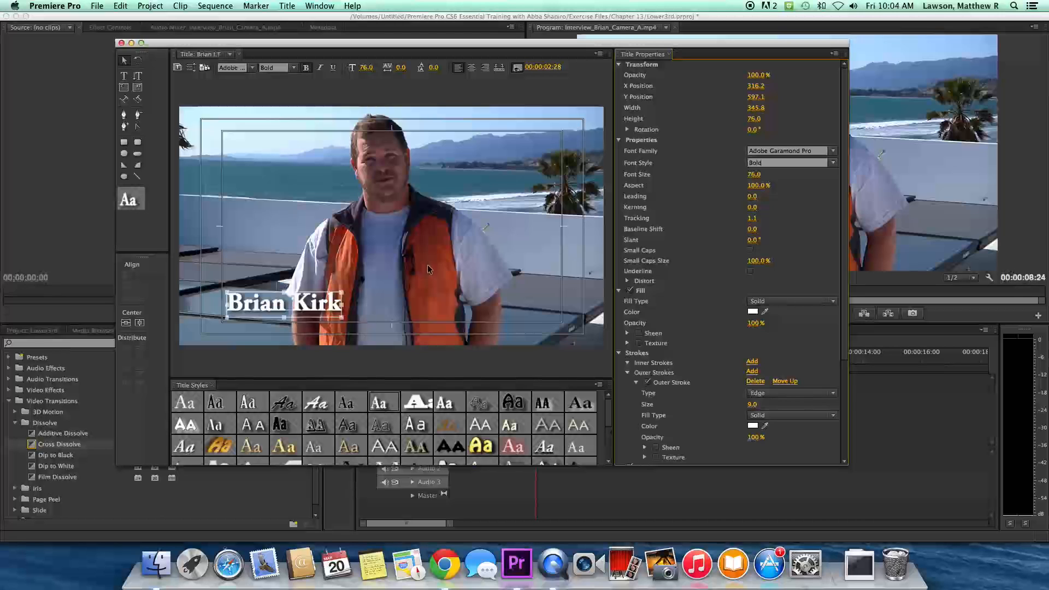
{"action": "left_click", "coordinate": [375, 268]}
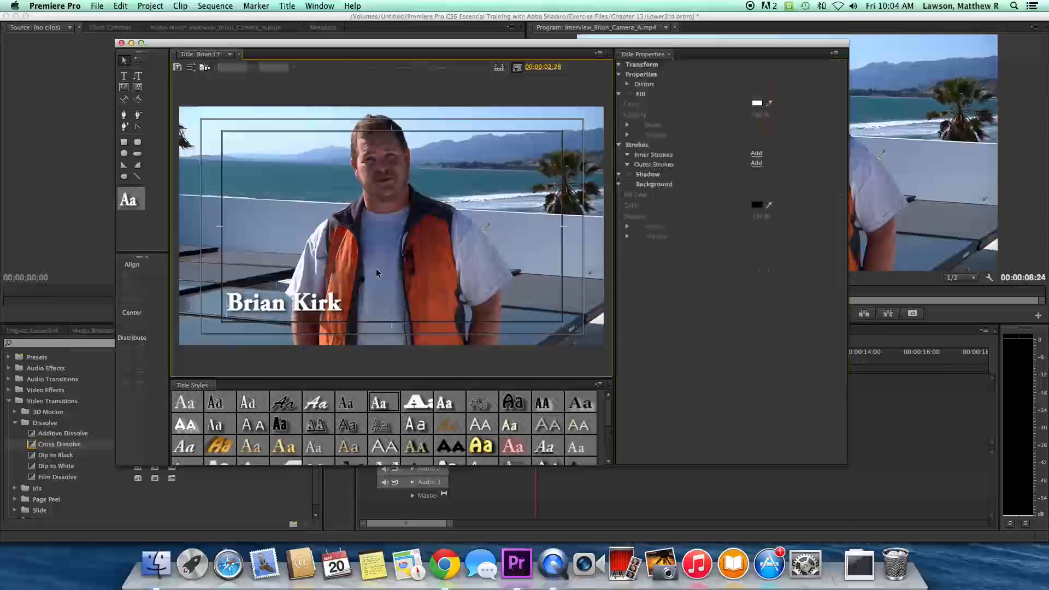
{"action": "left_click", "coordinate": [273, 303]}
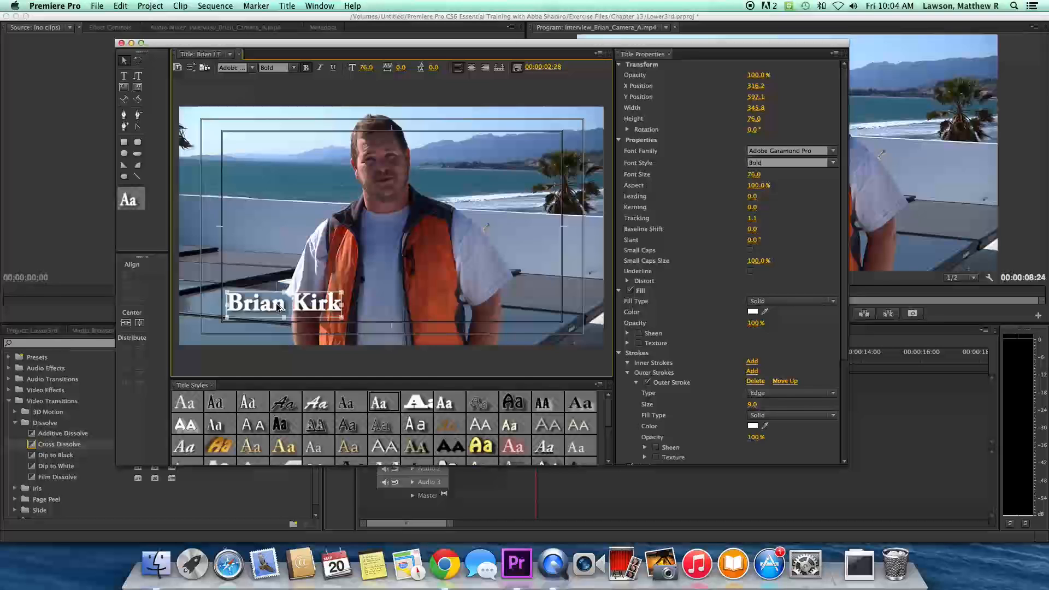
{"action": "left_click_drag", "start_coordinate": [278, 307], "coordinate": [278, 330]}
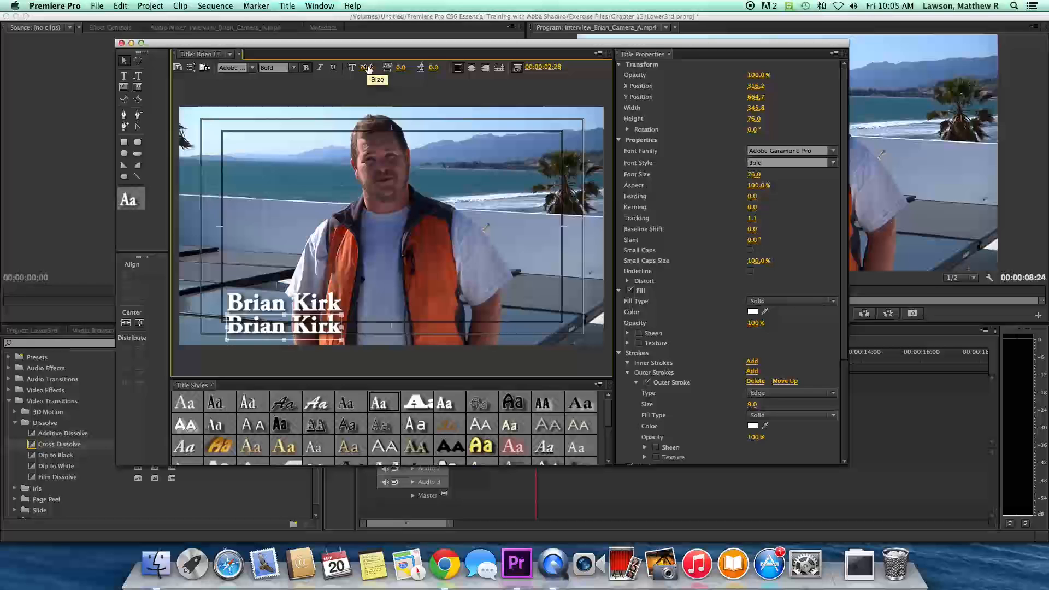
{"action": "left_click_drag", "start_coordinate": [368, 68], "coordinate": [355, 68]}
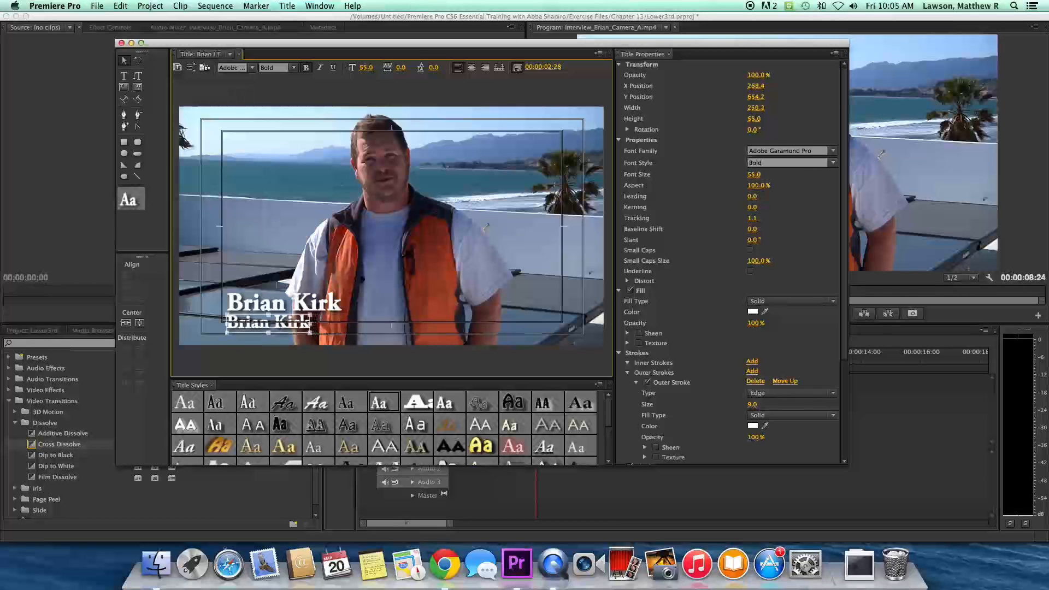
{"action": "left_click_drag", "start_coordinate": [272, 307], "coordinate": [270, 284]}
{"action": "left_click_drag", "start_coordinate": [267, 320], "coordinate": [265, 310]}
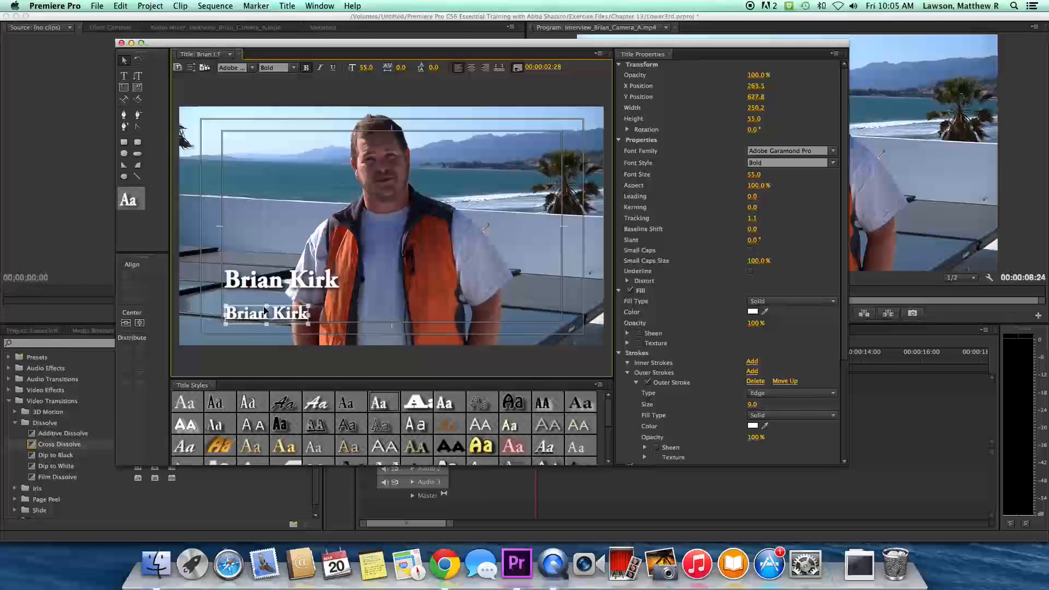
{"action": "left_click", "coordinate": [266, 294]}
{"action": "left_click_drag", "start_coordinate": [266, 293], "coordinate": [266, 298]}
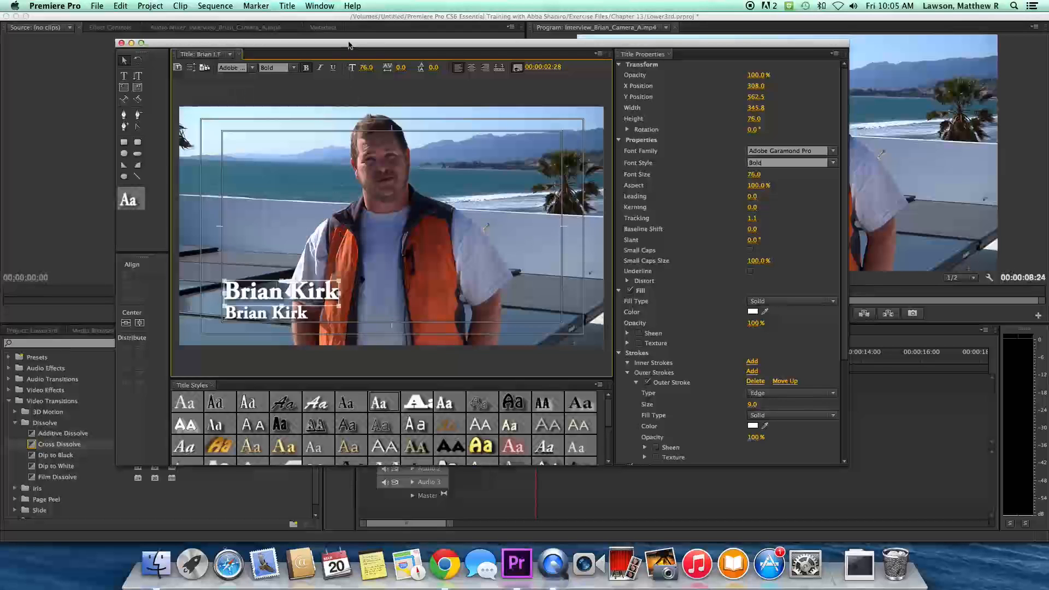
{"action": "mouse_move", "coordinate": [367, 68]}
{"action": "left_mouse_down"}
{"action": "mouse_move", "coordinate": [350, 69]}
{"action": "mouse_move", "coordinate": [370, 67]}
{"action": "left_mouse_up"}
{"action": "left_click", "coordinate": [293, 310]}
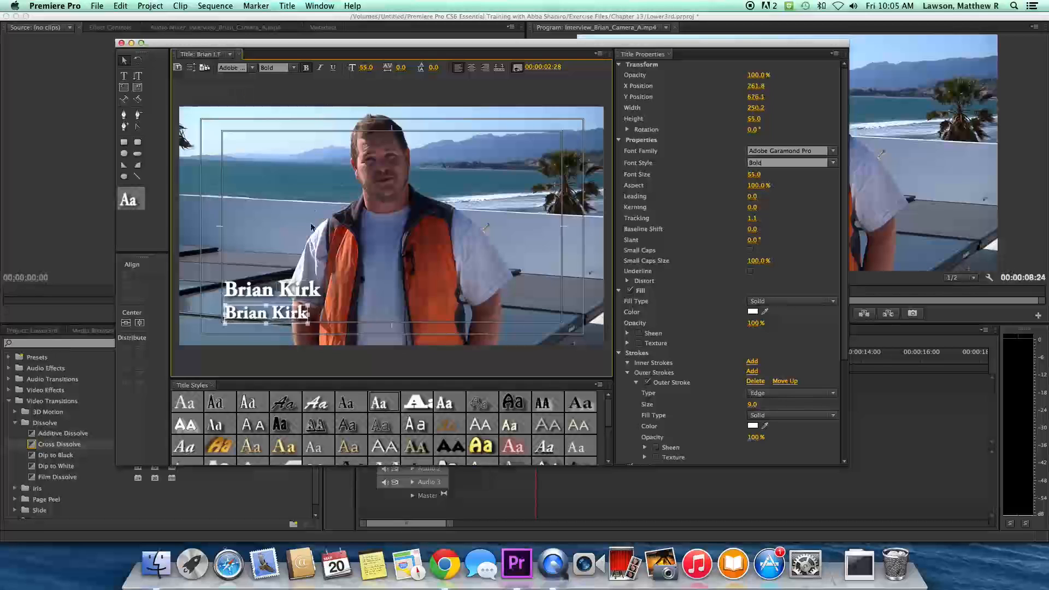
{"action": "left_click_drag", "start_coordinate": [375, 70], "coordinate": [362, 70]}
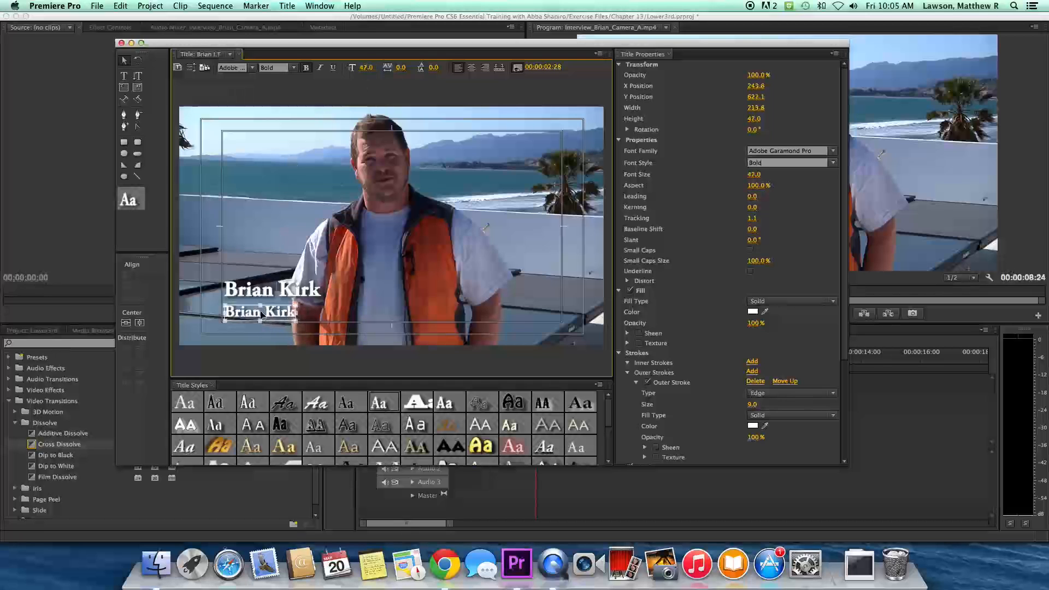
{"action": "left_click", "coordinate": [334, 308]}
{"action": "left_click", "coordinate": [261, 315]}
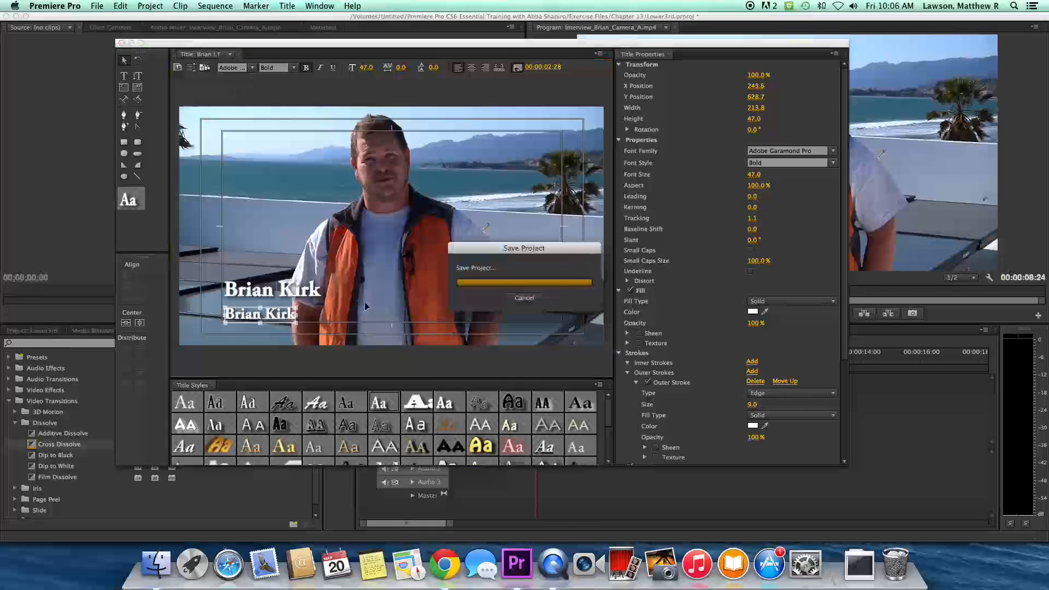
{"action": "left_click_drag", "start_coordinate": [266, 293], "coordinate": [264, 300]}
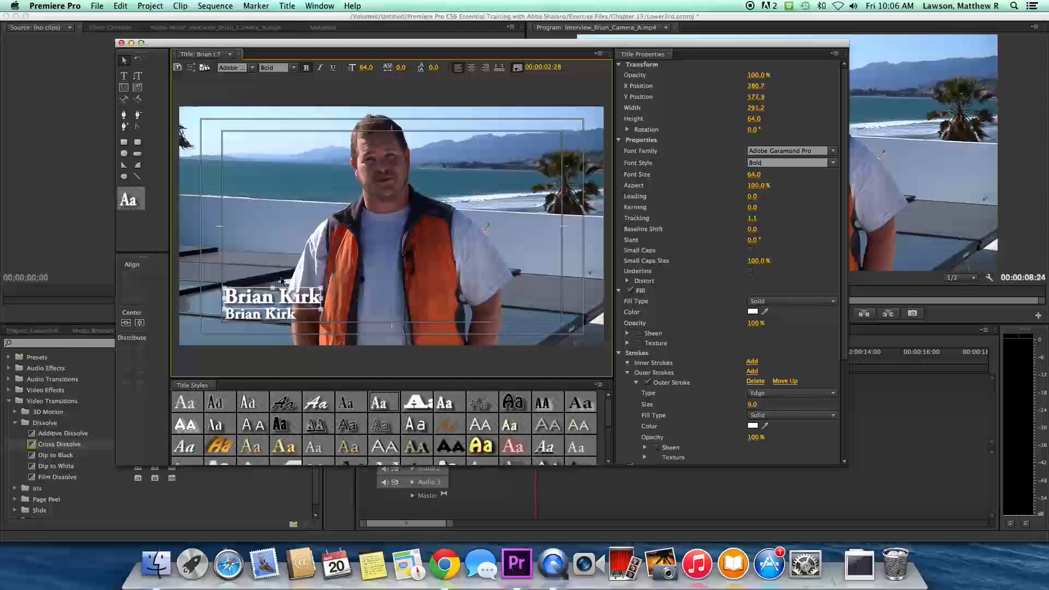
{"action": "left_click", "coordinate": [383, 274]}
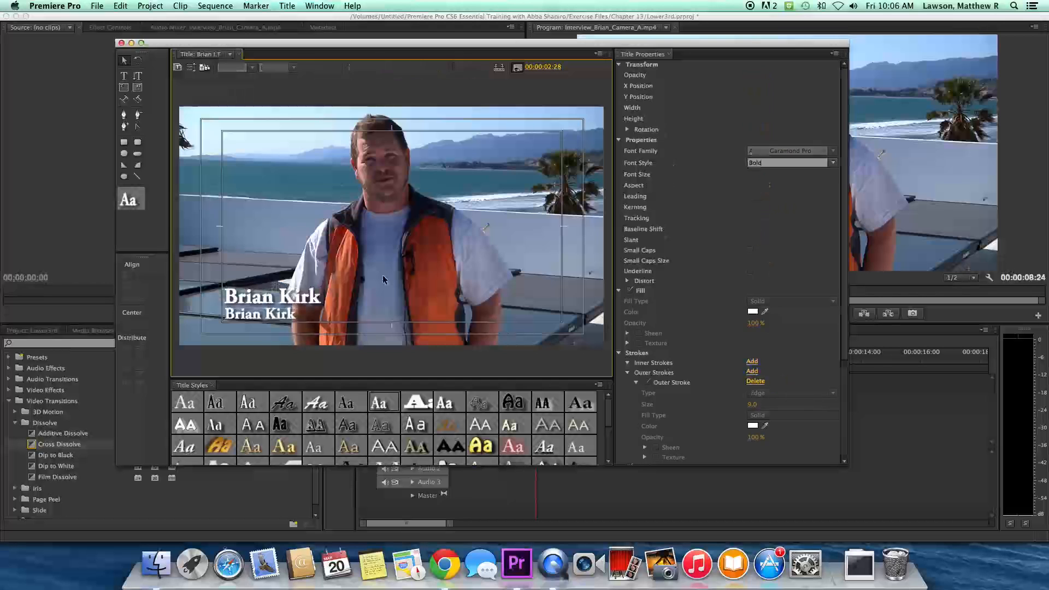
{"action": "left_click", "coordinate": [286, 313]}
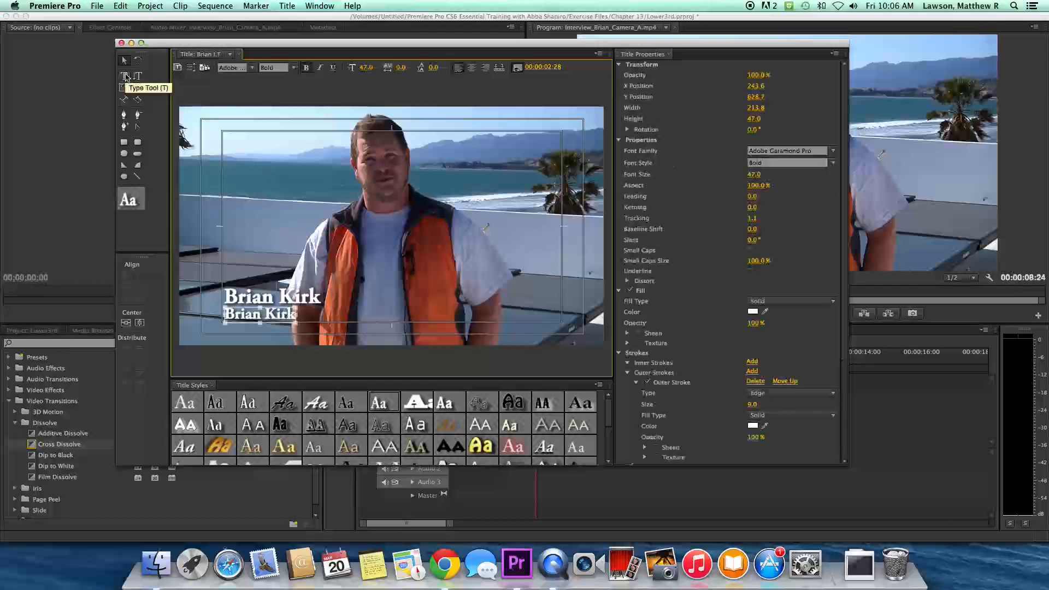
{"action": "left_click", "coordinate": [125, 77]}
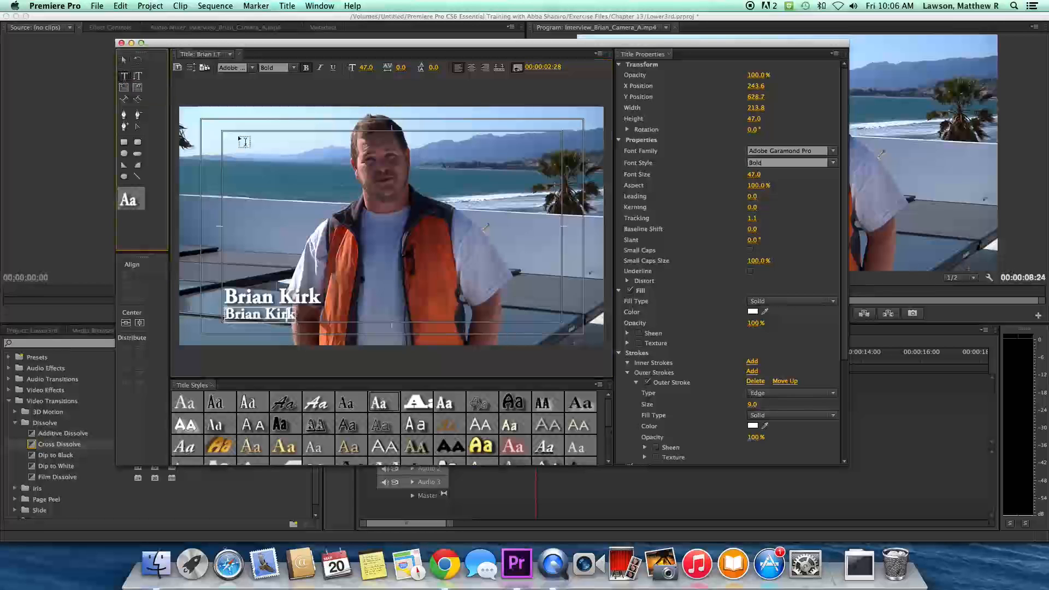
{"action": "left_click", "coordinate": [295, 315]}
{"action": "key", "text": "BackSpace"}
{"action": "key", "text": "BackSpace"}
{"action": "key", "text": "BackSpace"}
{"action": "key", "text": "BackSpace"}
{"action": "key", "text": "BackSpace"}
{"action": "key", "text": "BackSpace"}
{"action": "key", "text": "BackSpace"}
{"action": "key", "text": "BackSpace"}
{"action": "key", "text": "BackSpace"}
{"action": "key", "text": "BackSpace"}
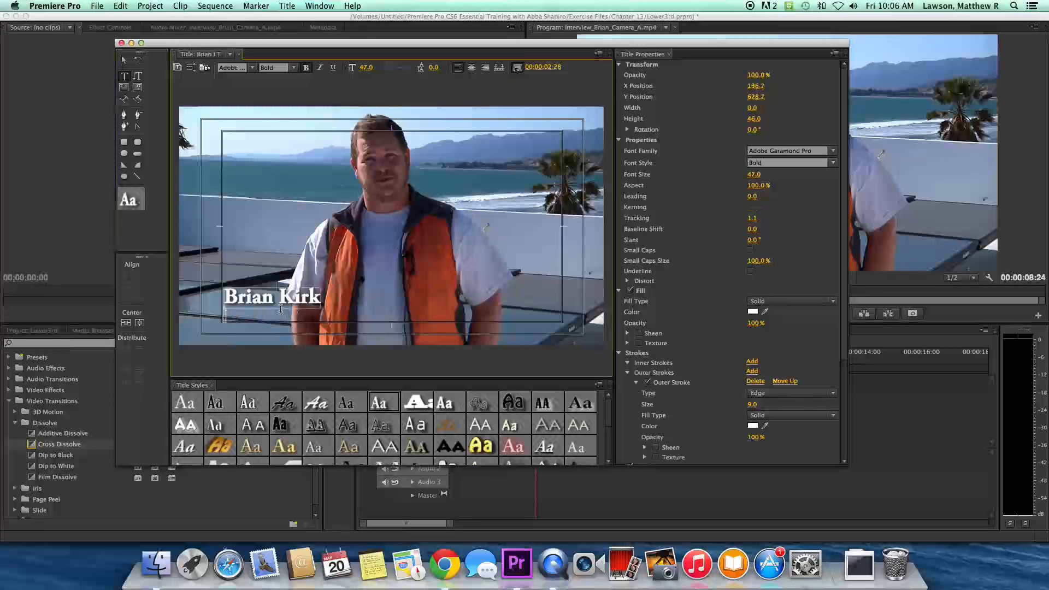
{"action": "type", "text": "Pr"}
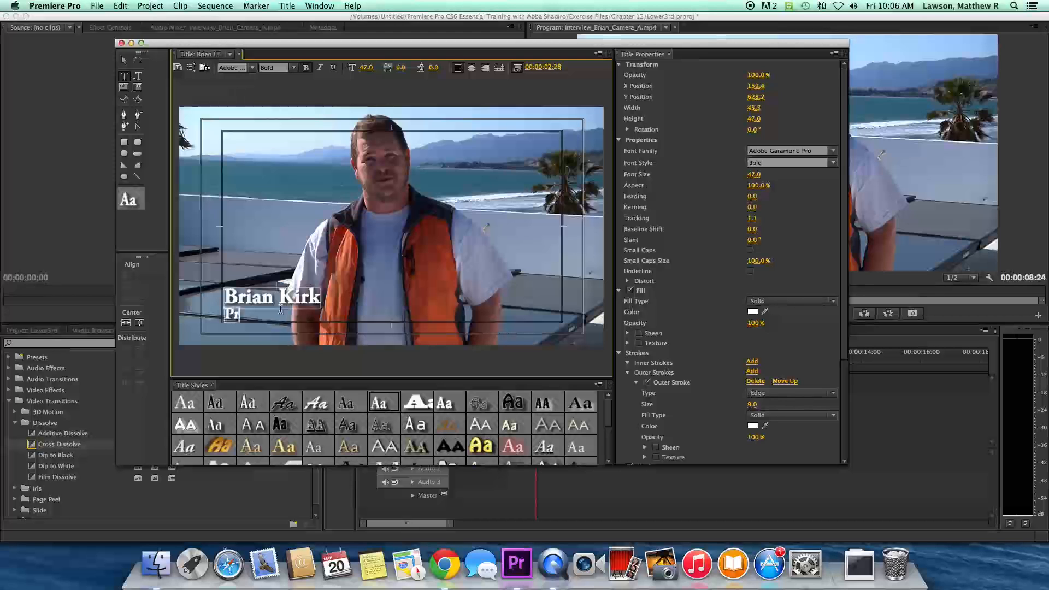
{"action": "type", "text": "ofessor"}
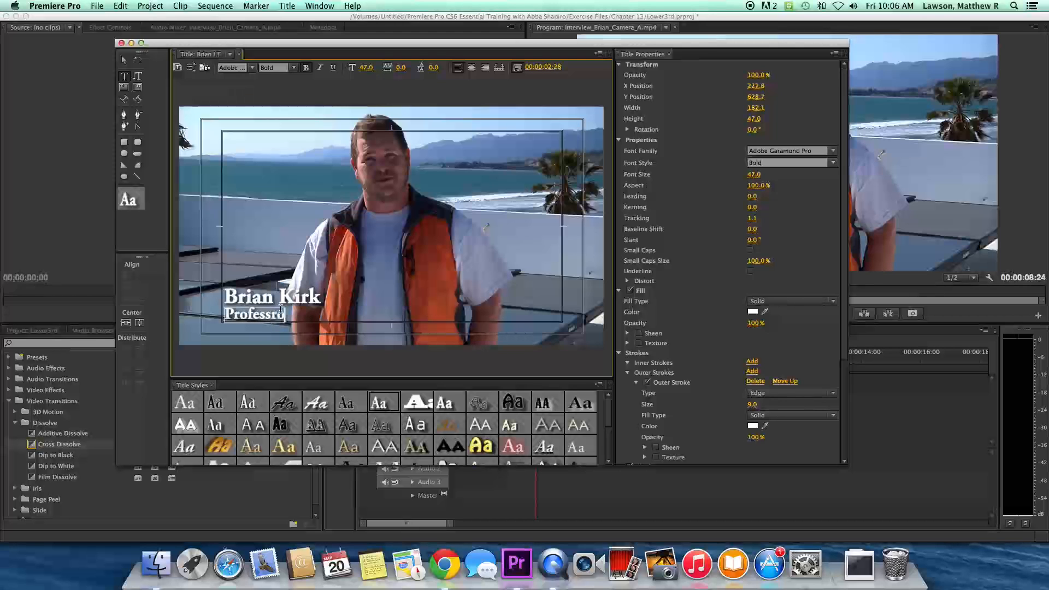
{"action": "left_click", "coordinate": [267, 241]}
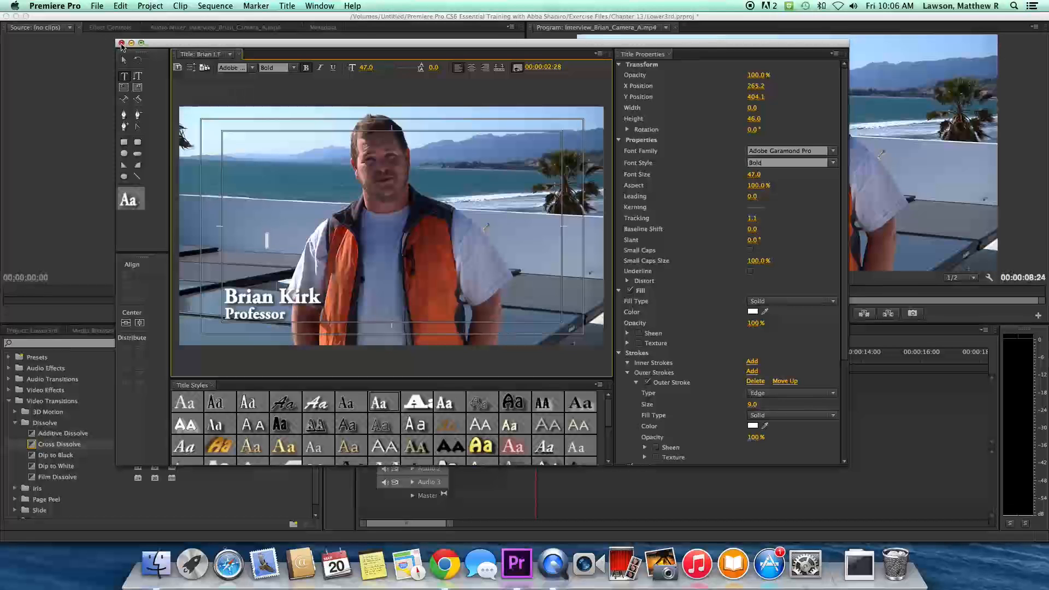
- Close the Titler and open both Brian LT titles from the Project panel to find the right one
{"action": "left_click", "coordinate": [122, 43]}
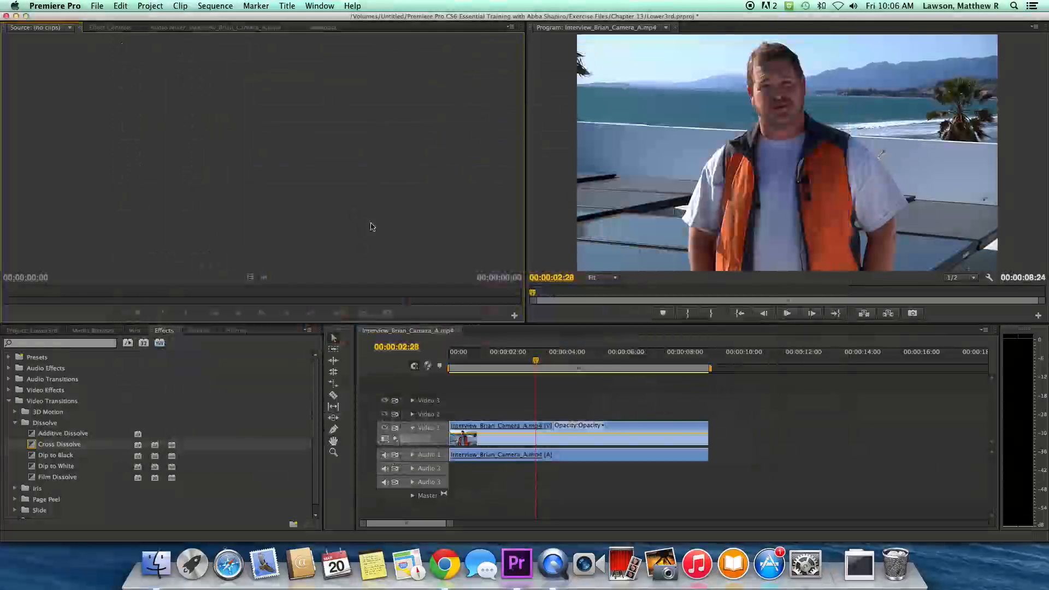
{"action": "left_click", "coordinate": [44, 331]}
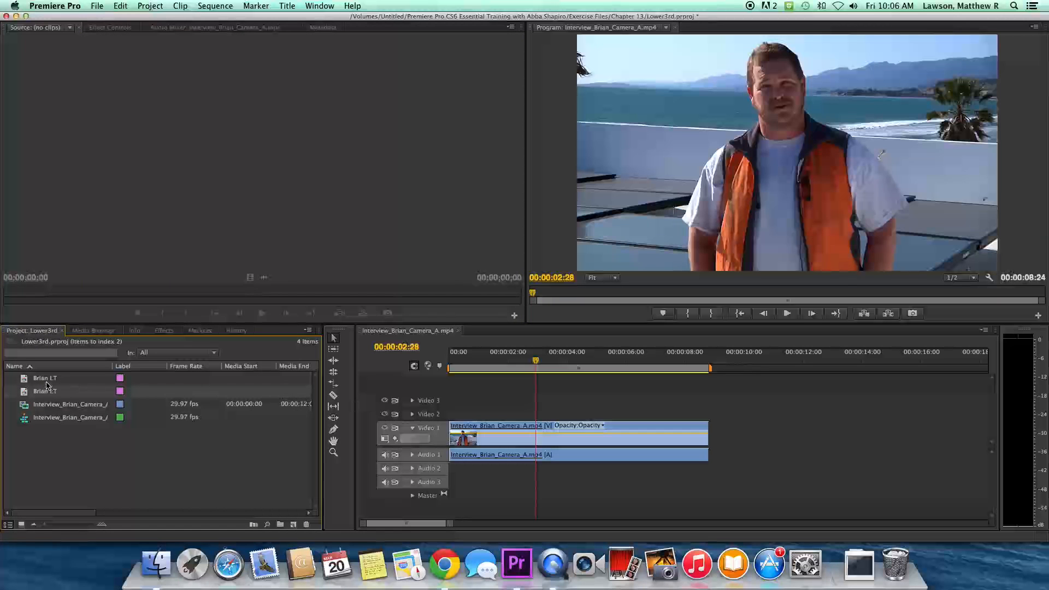
{"action": "left_click", "coordinate": [46, 382]}
{"action": "double_click", "coordinate": [54, 379]}
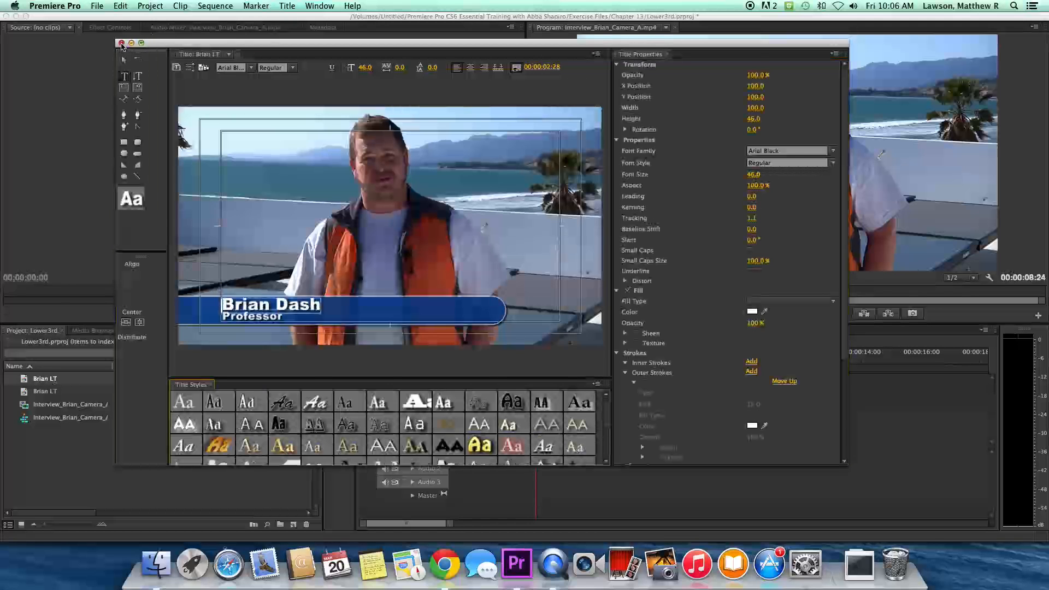
{"action": "left_click", "coordinate": [121, 44]}
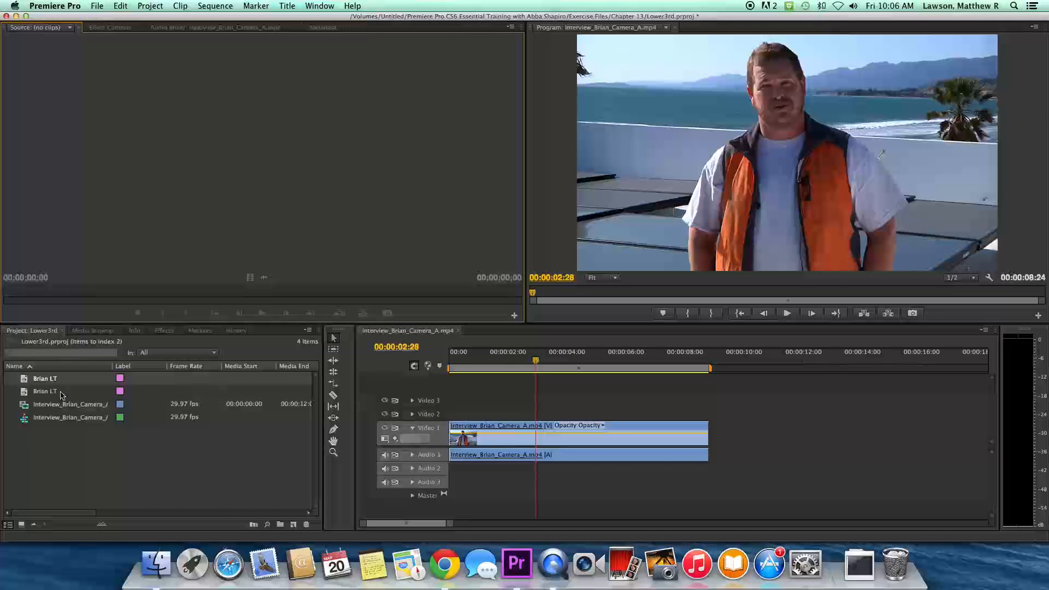
{"action": "double_click", "coordinate": [59, 392]}
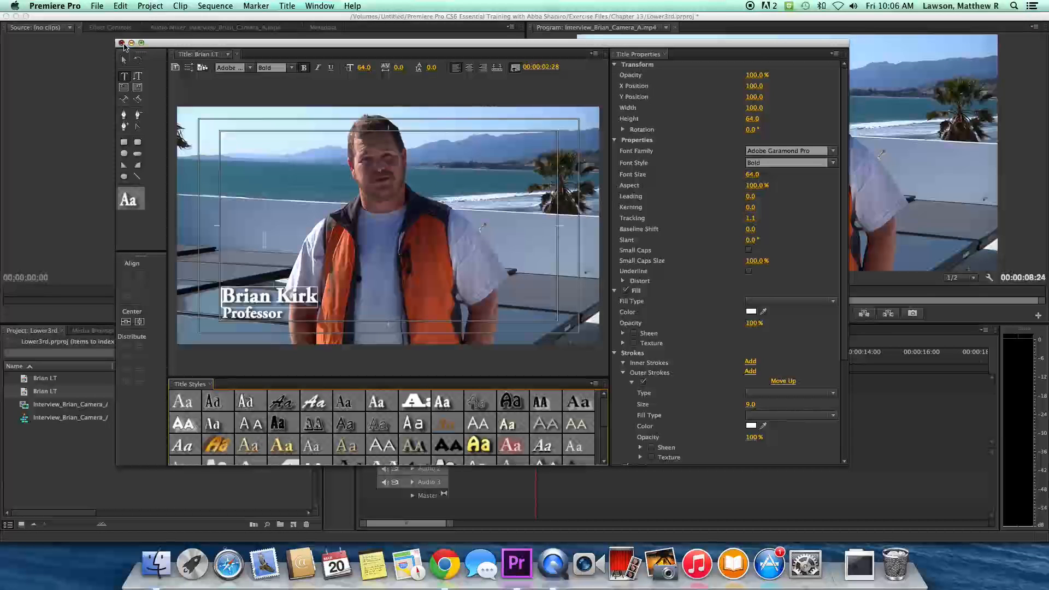
{"action": "left_click", "coordinate": [122, 43]}
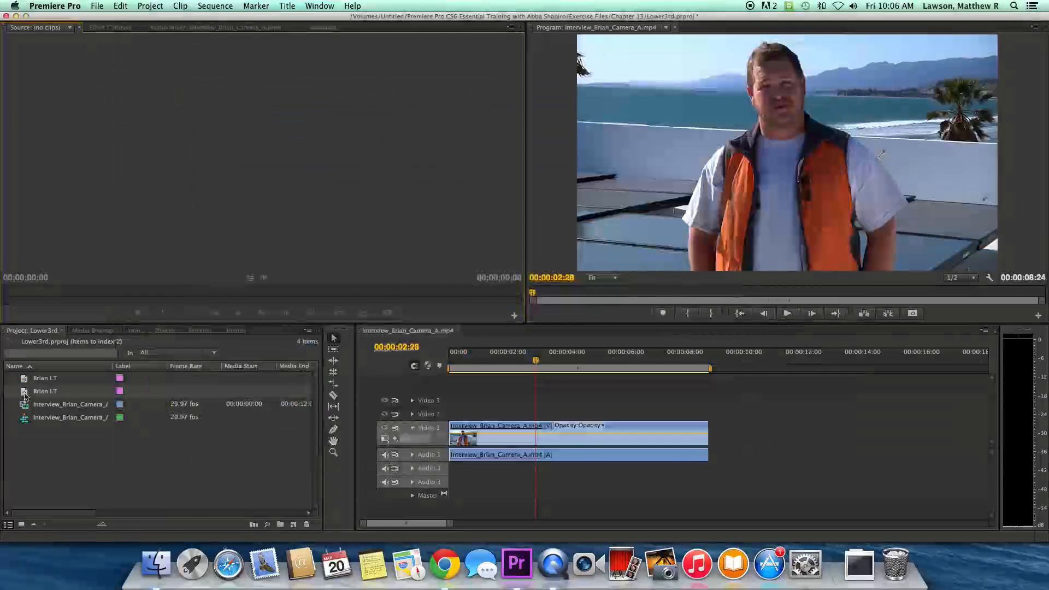
- Place the Brian LT title on Video 2 from about 2 seconds and scrub to where it begins
{"action": "left_click_drag", "start_coordinate": [281, 427], "coordinate": [527, 414]}
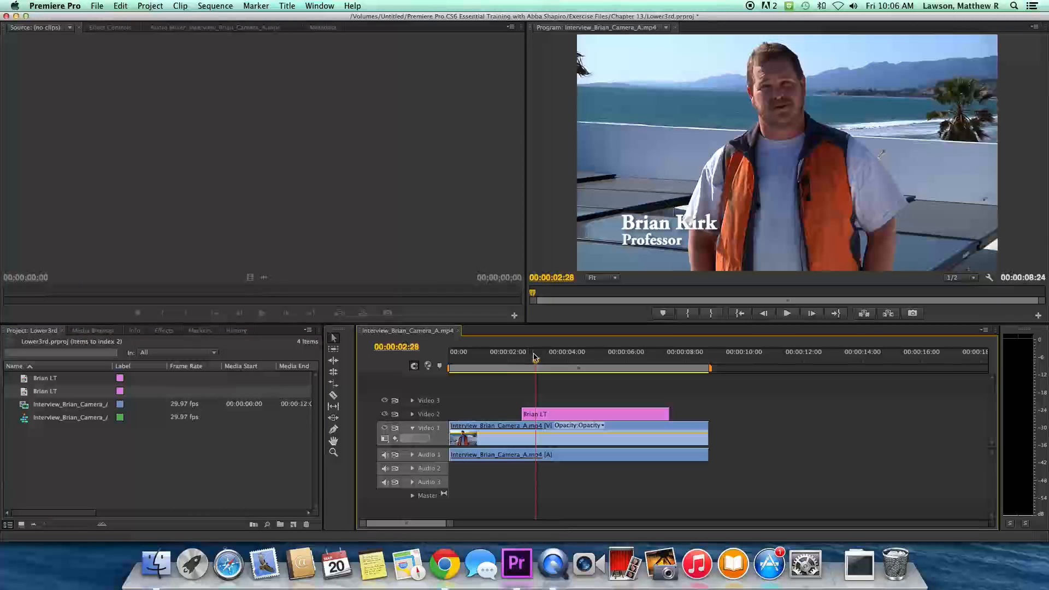
{"action": "left_click_drag", "start_coordinate": [540, 365], "coordinate": [524, 365]}
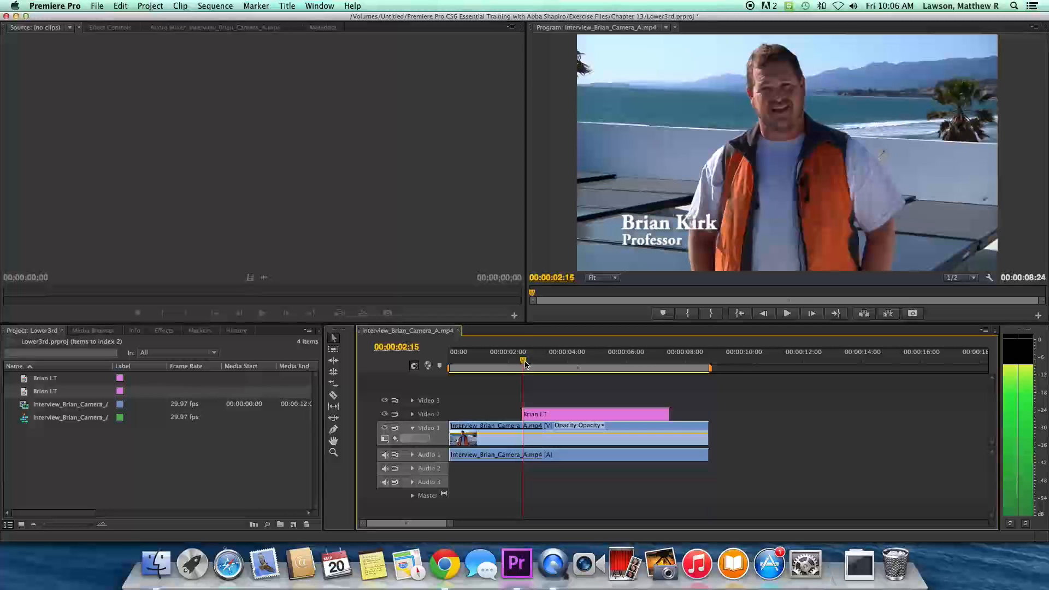
{"action": "left_click_drag", "start_coordinate": [525, 364], "coordinate": [527, 364]}
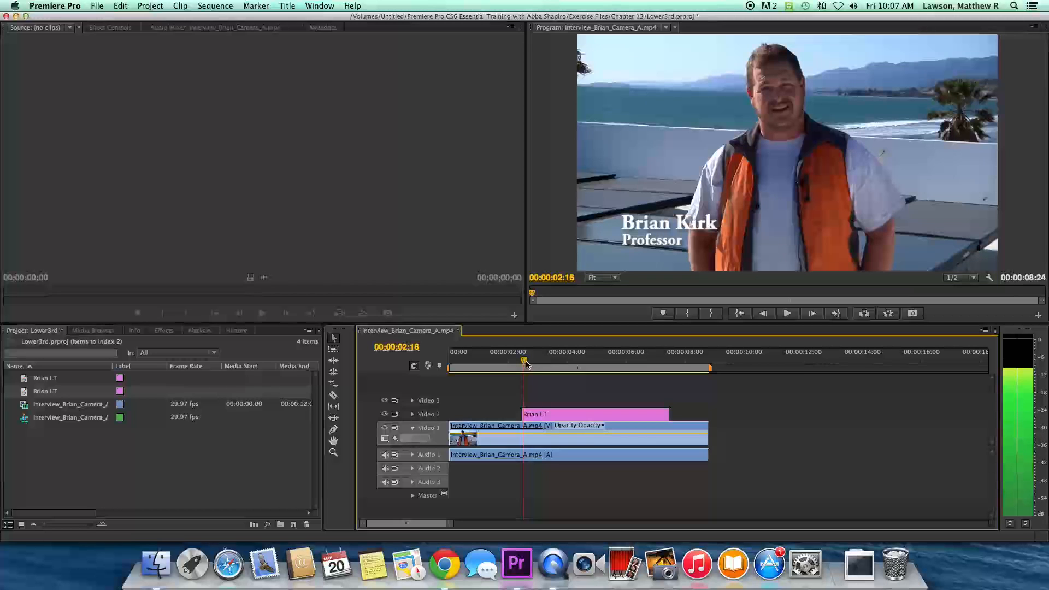
{"action": "left_click_drag", "start_coordinate": [526, 365], "coordinate": [523, 365]}
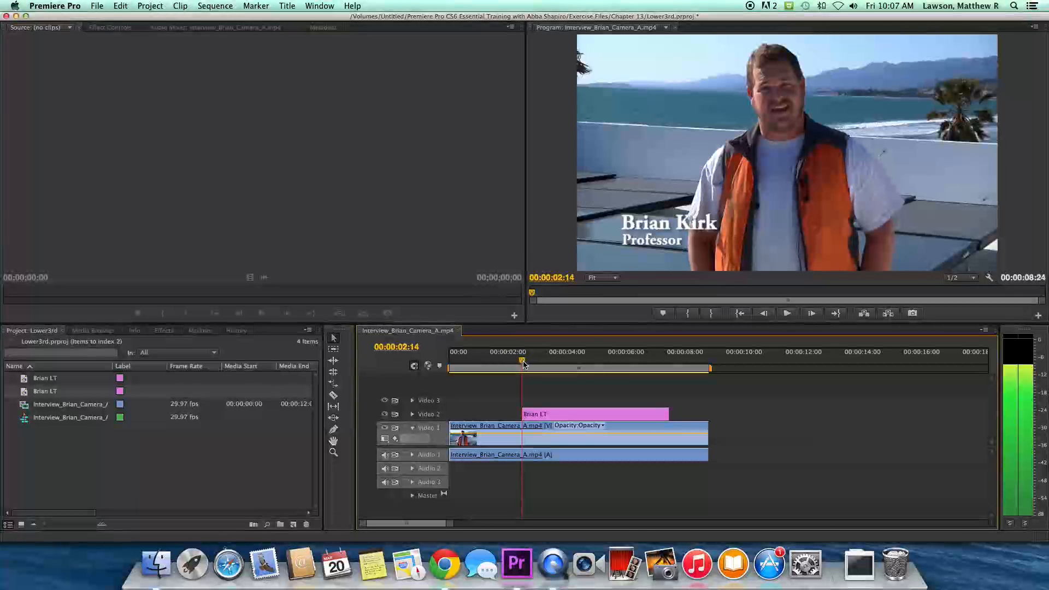
- Add a Cross Dissolve to the start of the Brian LT clip and preview the fade-in
{"action": "left_click", "coordinate": [164, 331]}
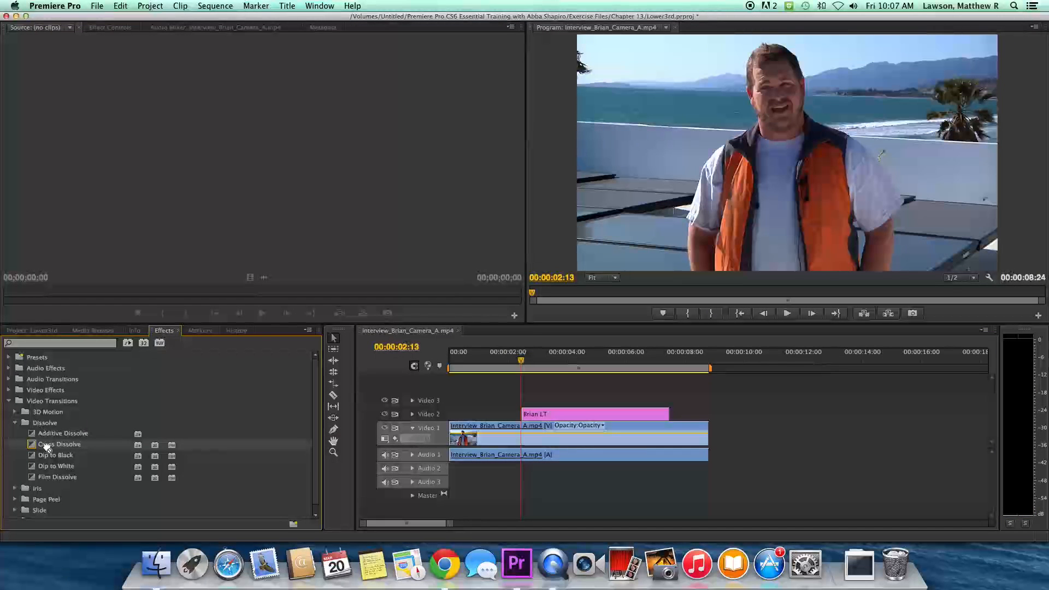
{"action": "left_click_drag", "start_coordinate": [47, 447], "coordinate": [525, 413]}
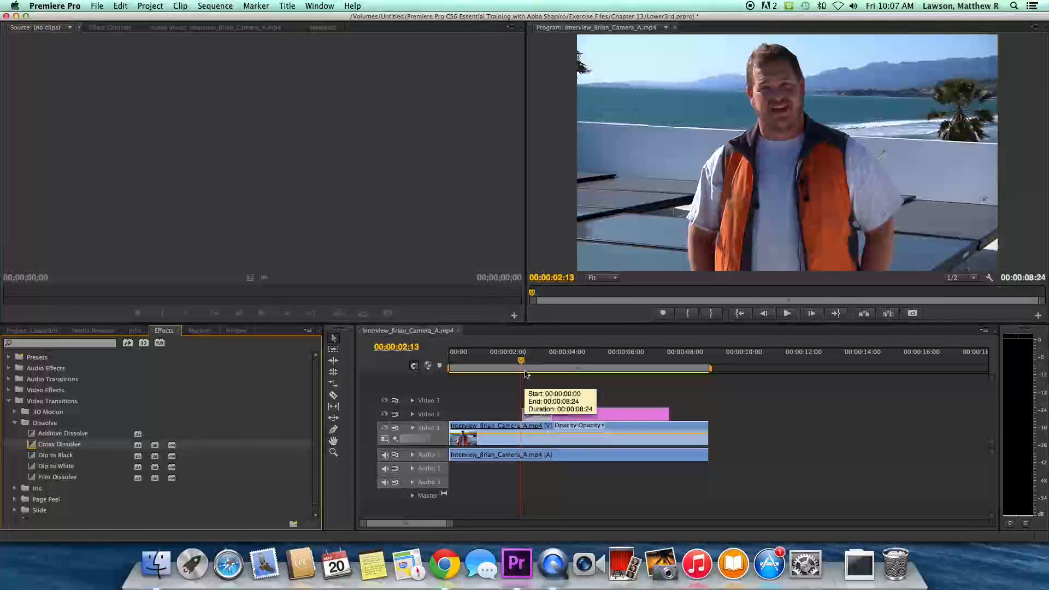
{"action": "key", "text": "space"}
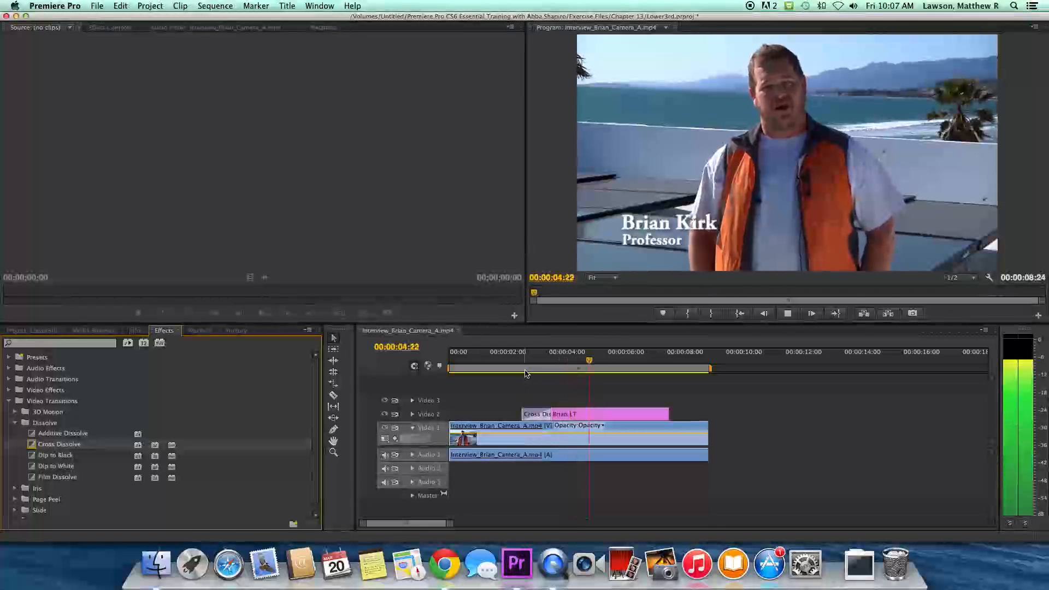
{"action": "key", "text": "space"}
- Add a Cross Dissolve to the clip's end, preview the fade-out, and reopen the title
{"action": "left_click_drag", "start_coordinate": [32, 447], "coordinate": [671, 418]}
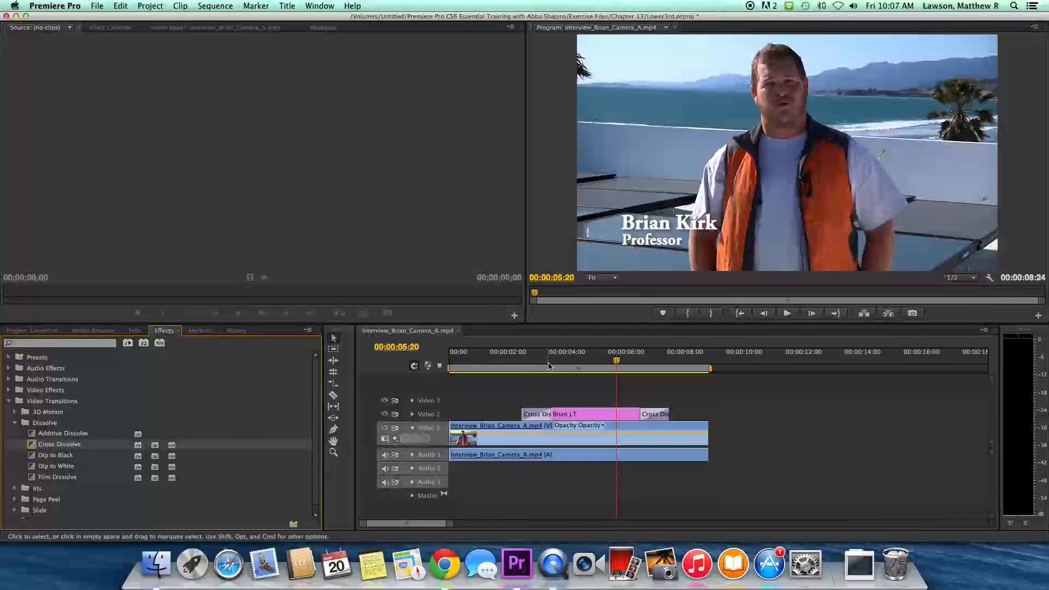
{"action": "left_click", "coordinate": [493, 361]}
{"action": "key", "text": "space"}
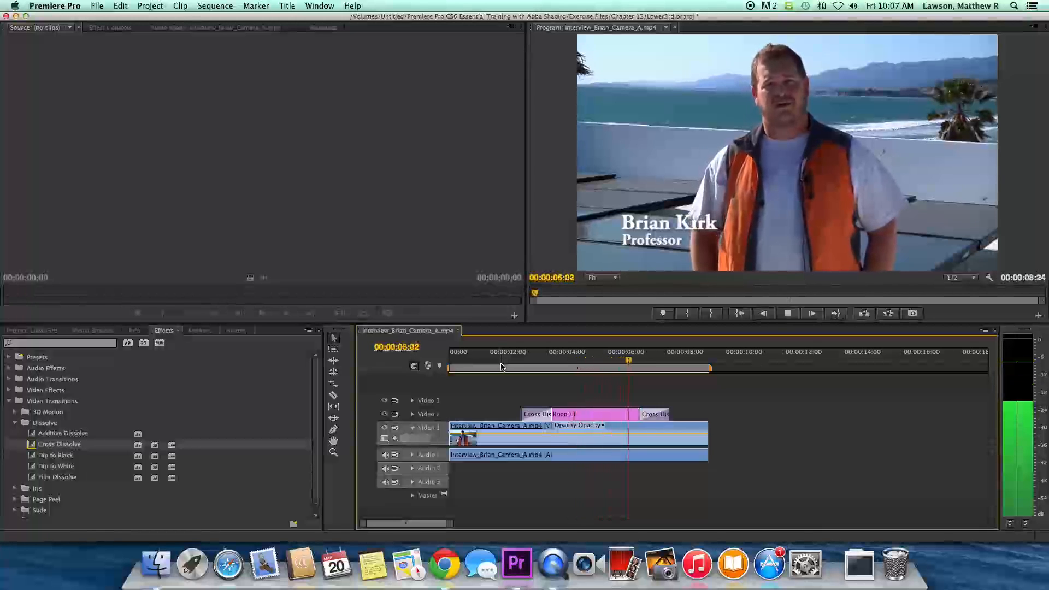
{"action": "key", "text": "space"}
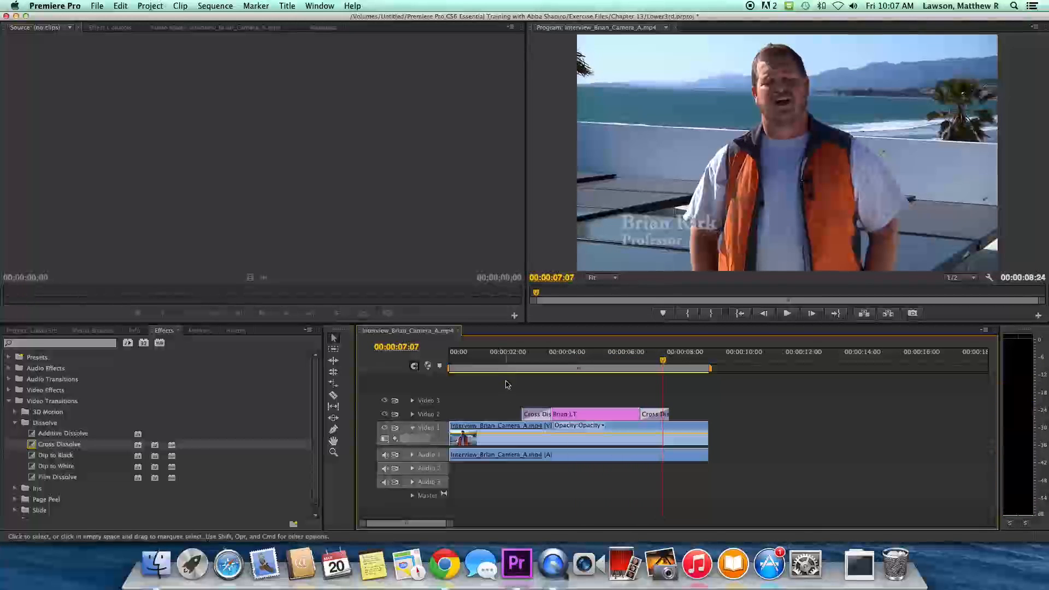
{"action": "double_click", "coordinate": [574, 415]}
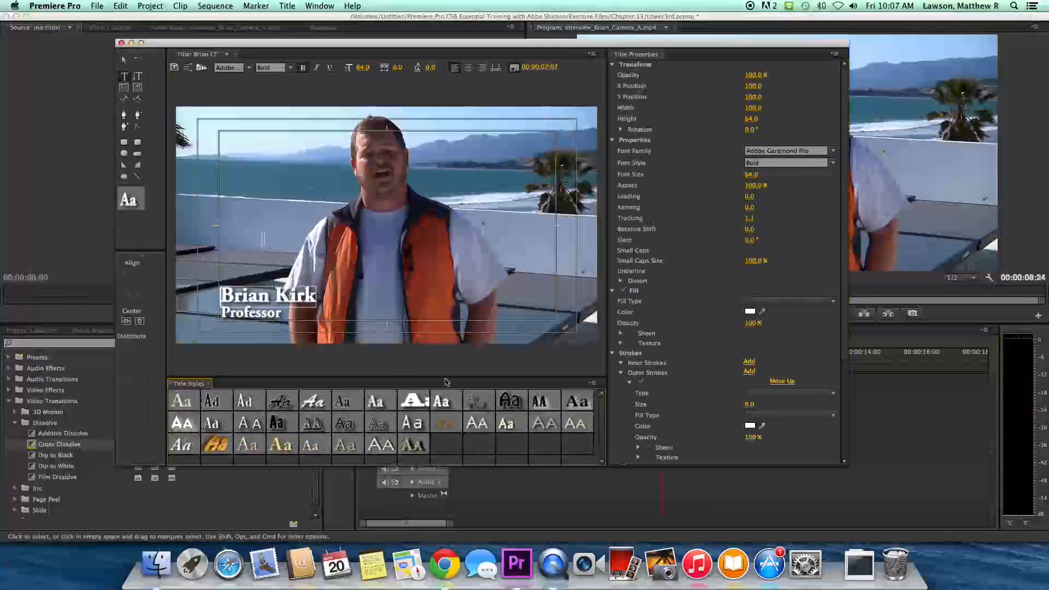
- Draw a white rounded rectangle about 414 by 119 over the name in the lower left
{"action": "left_click_drag", "start_coordinate": [222, 296], "coordinate": [323, 296]}
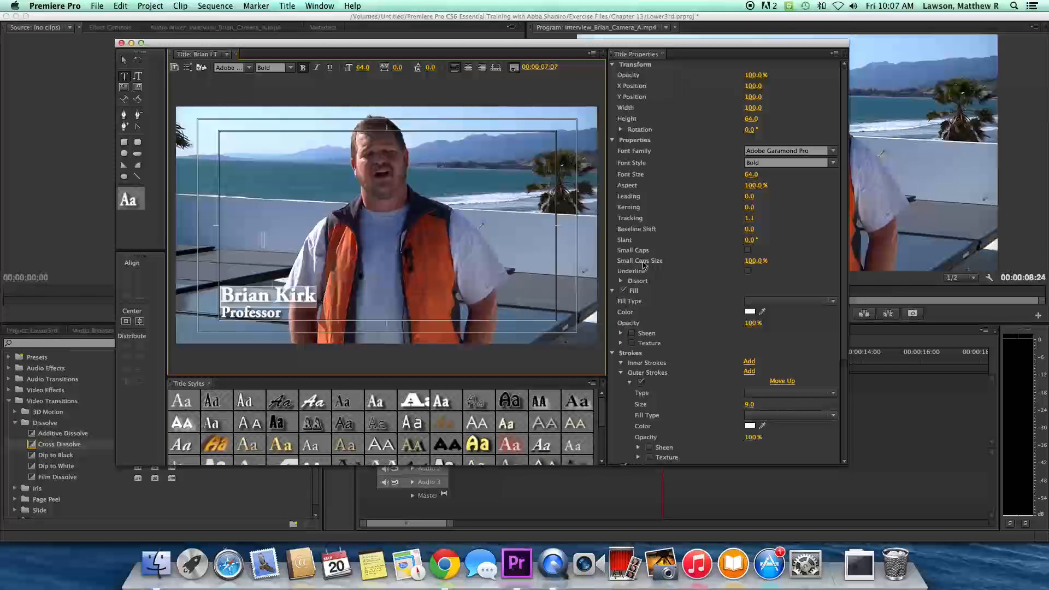
{"action": "left_click", "coordinate": [476, 276]}
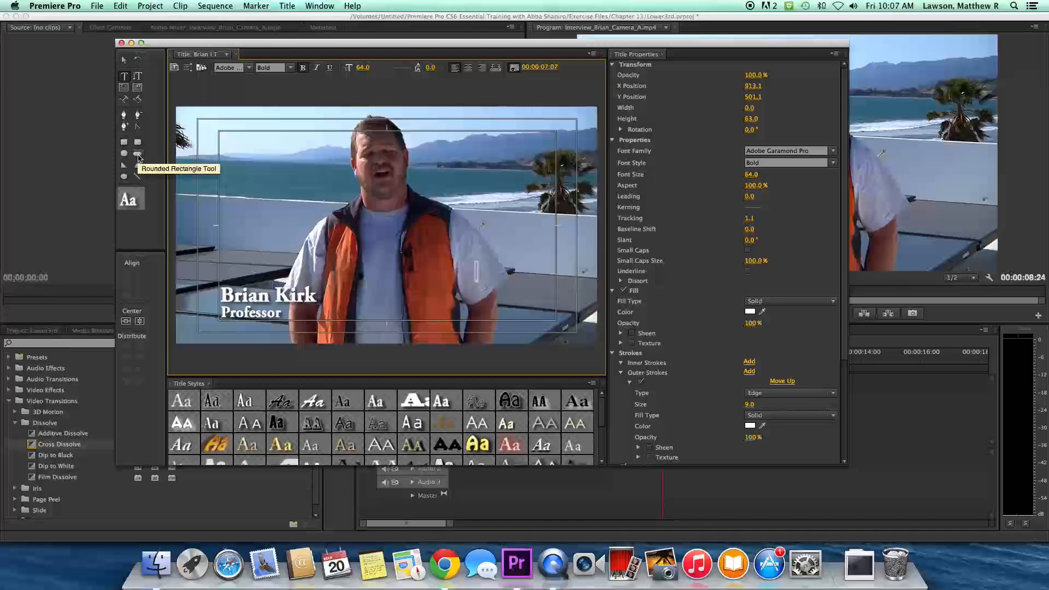
{"action": "left_click", "coordinate": [138, 156]}
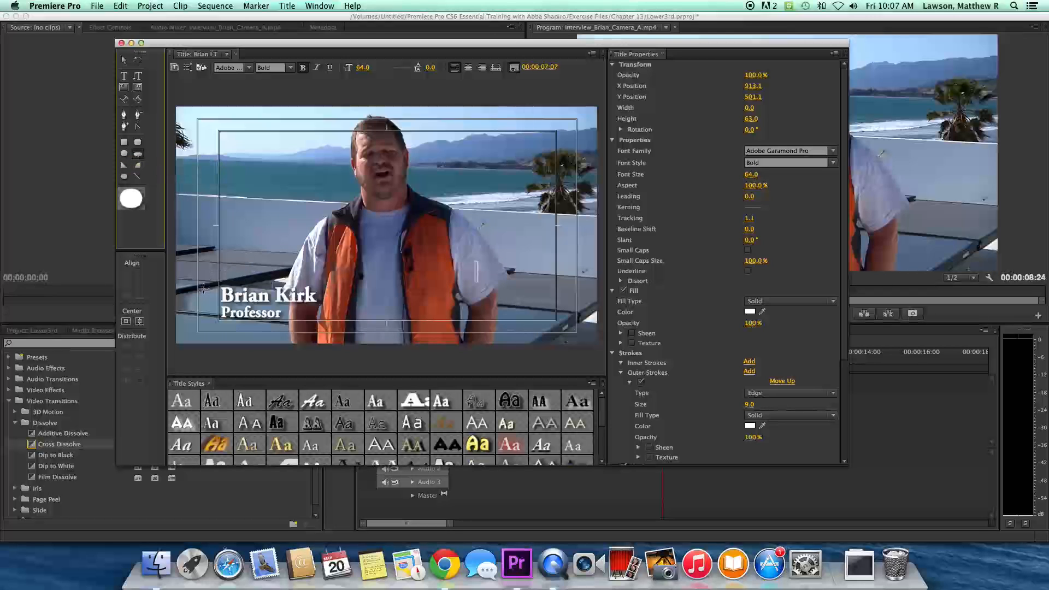
{"action": "left_click_drag", "start_coordinate": [201, 284], "coordinate": [340, 326]}
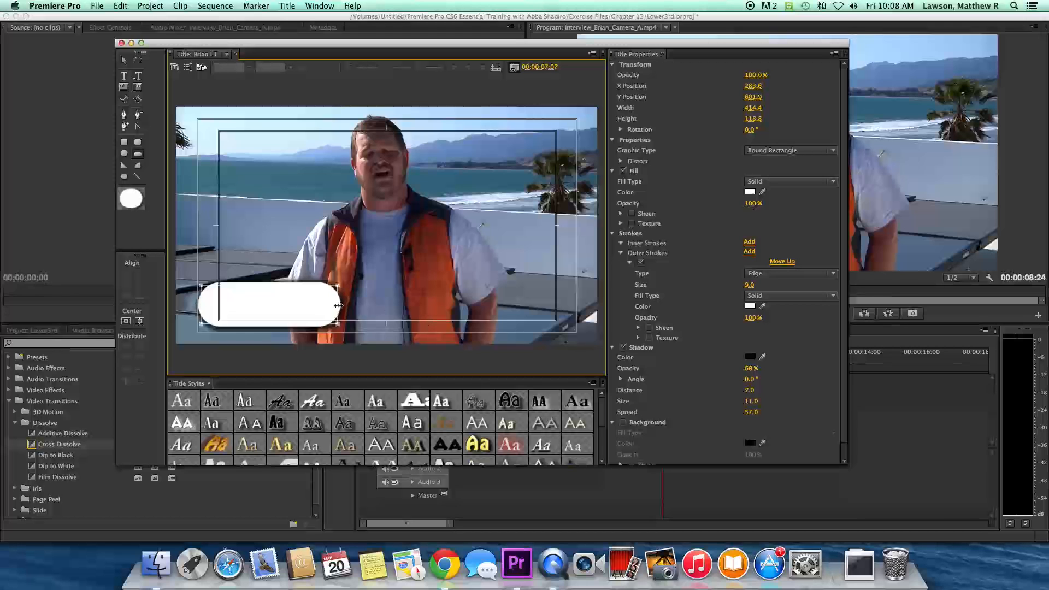
- Stretch the rounded bar to 1134.9 wide and move it to X 348.3, Y 606.0, past the left edge
{"action": "left_click_drag", "start_coordinate": [339, 305], "coordinate": [575, 310]}
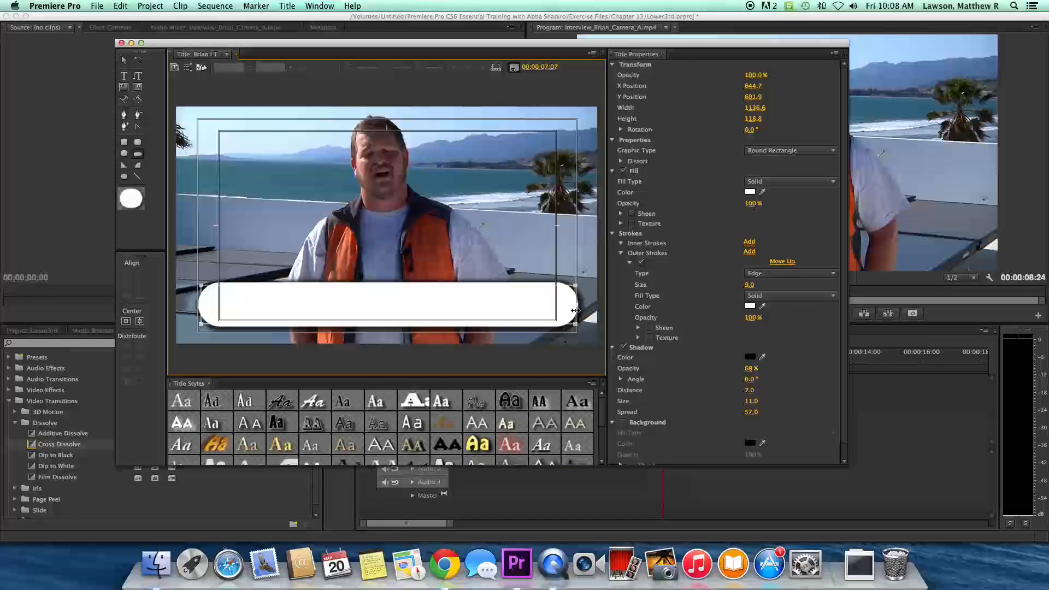
{"action": "left_click_drag", "start_coordinate": [575, 310], "coordinate": [574, 310]}
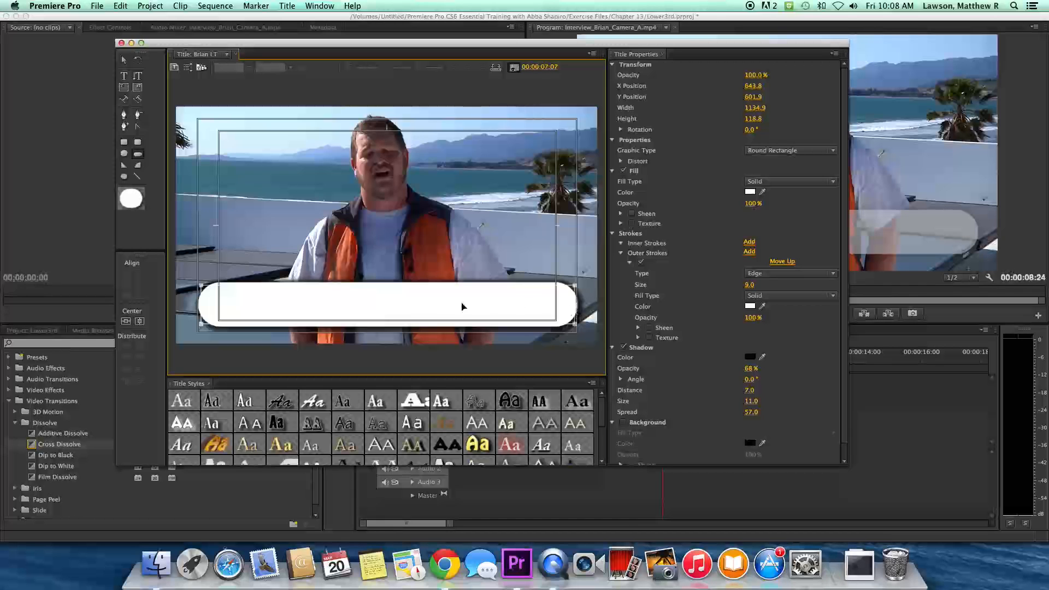
{"action": "left_click_drag", "start_coordinate": [457, 304], "coordinate": [395, 309]}
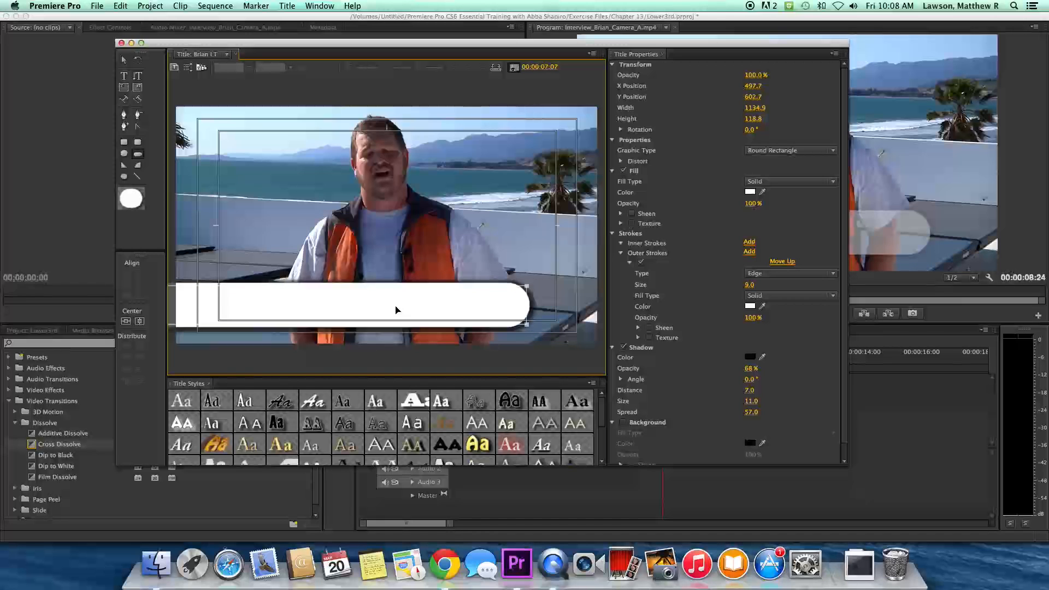
{"action": "left_click_drag", "start_coordinate": [396, 309], "coordinate": [393, 307]}
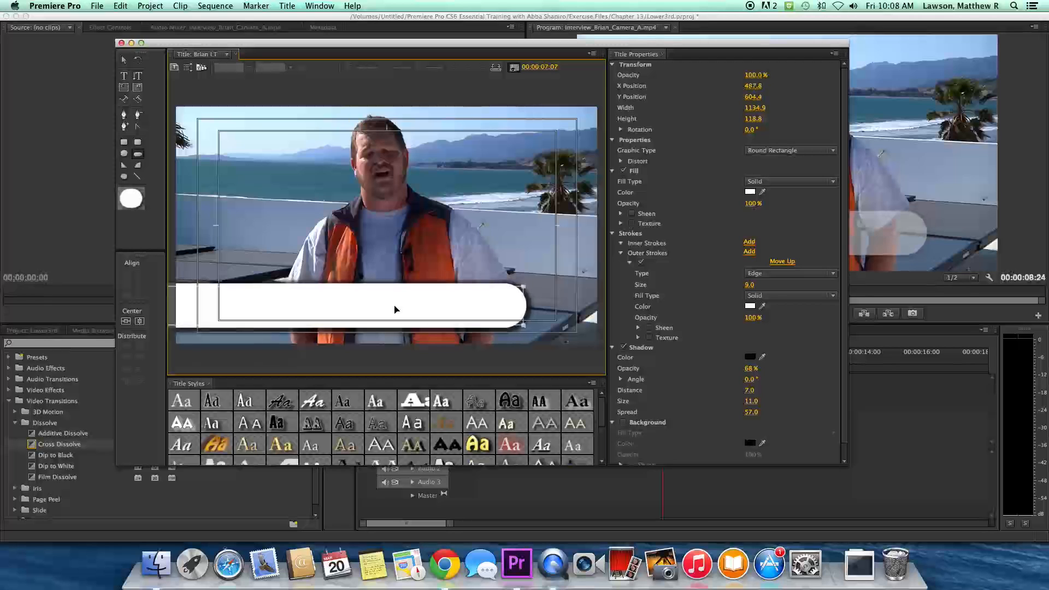
{"action": "left_click_drag", "start_coordinate": [359, 307], "coordinate": [314, 308]}
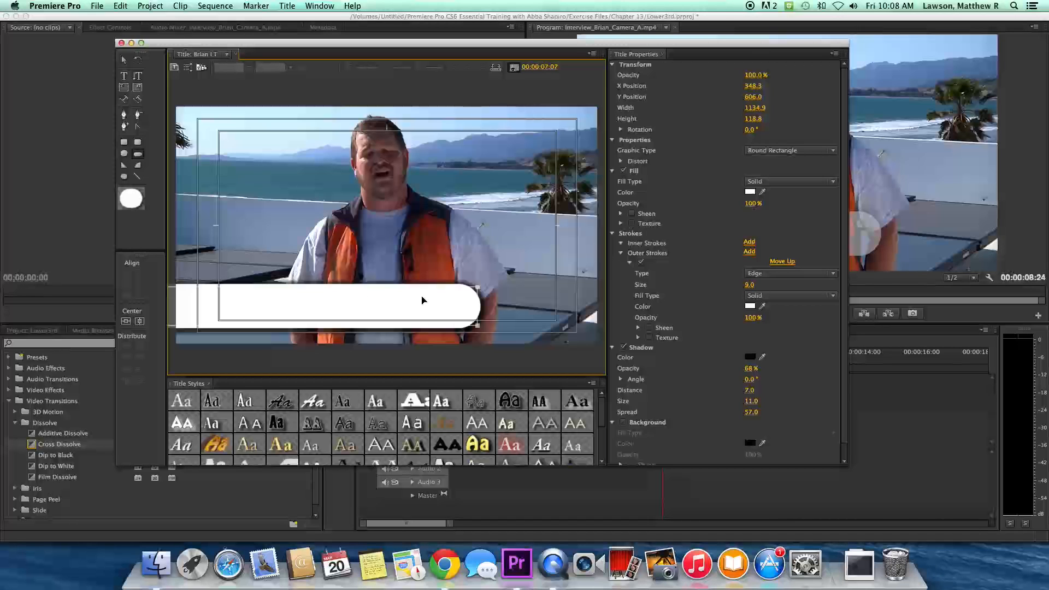
{"action": "left_click", "coordinate": [124, 63]}
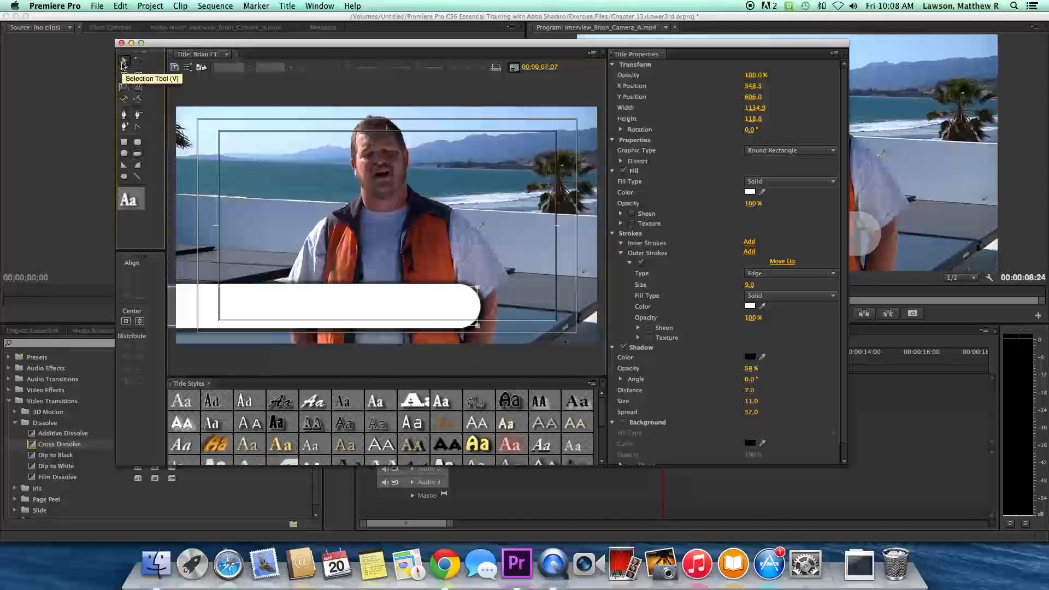
{"action": "left_click", "coordinate": [294, 313]}
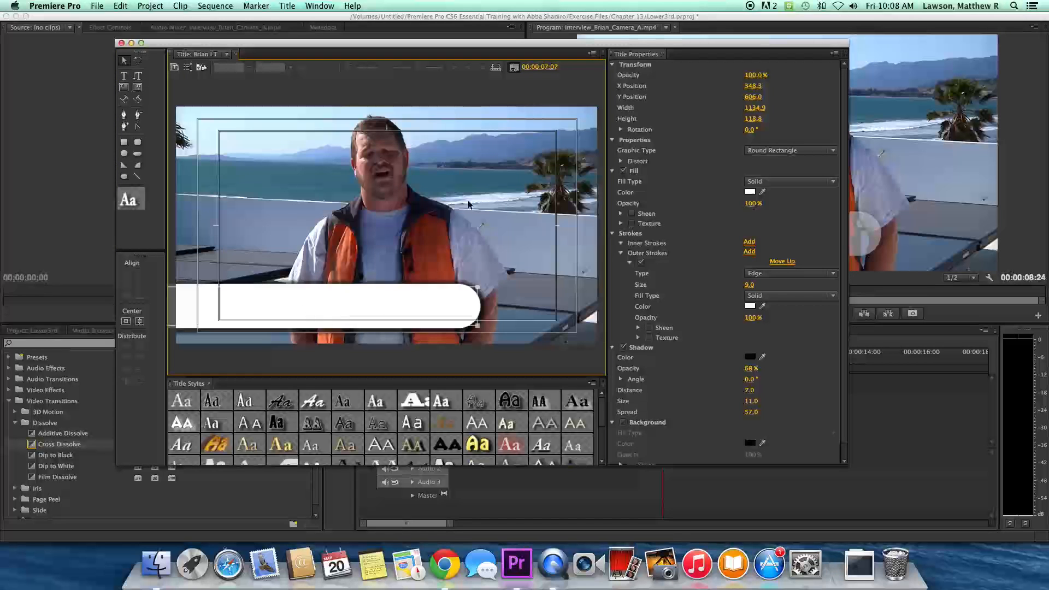
- Set the rounded bar's fill colour to a deep blue in the Color Picker
{"action": "left_click", "coordinate": [750, 192]}
{"action": "left_click_drag", "start_coordinate": [550, 110], "coordinate": [428, 100]}
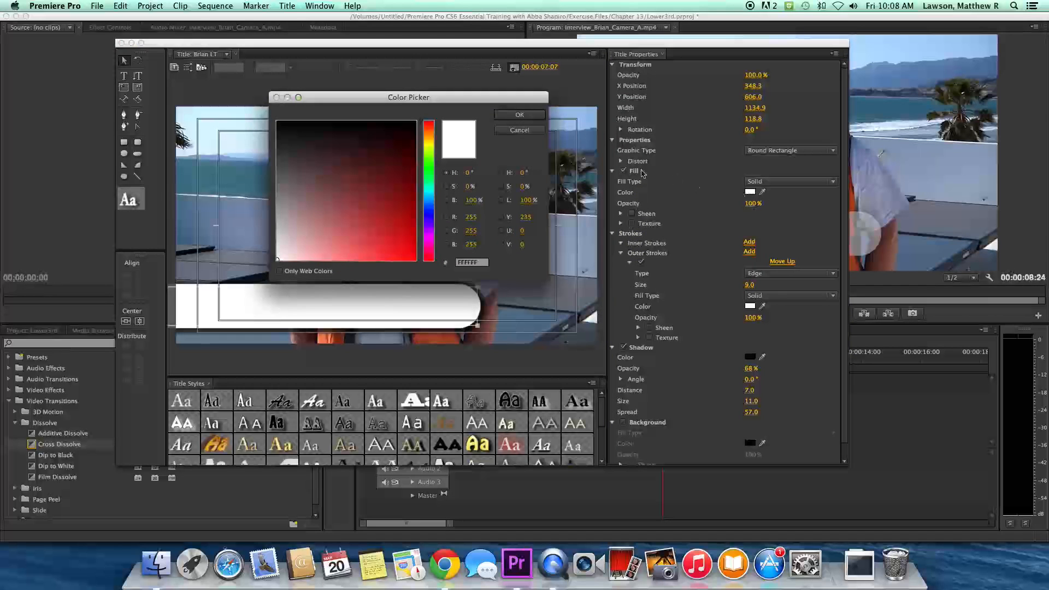
{"action": "left_click_drag", "start_coordinate": [435, 151], "coordinate": [431, 202]}
{"action": "left_click", "coordinate": [364, 204]}
{"action": "left_click_drag", "start_coordinate": [364, 204], "coordinate": [427, 205]}
{"action": "left_click", "coordinate": [426, 213]}
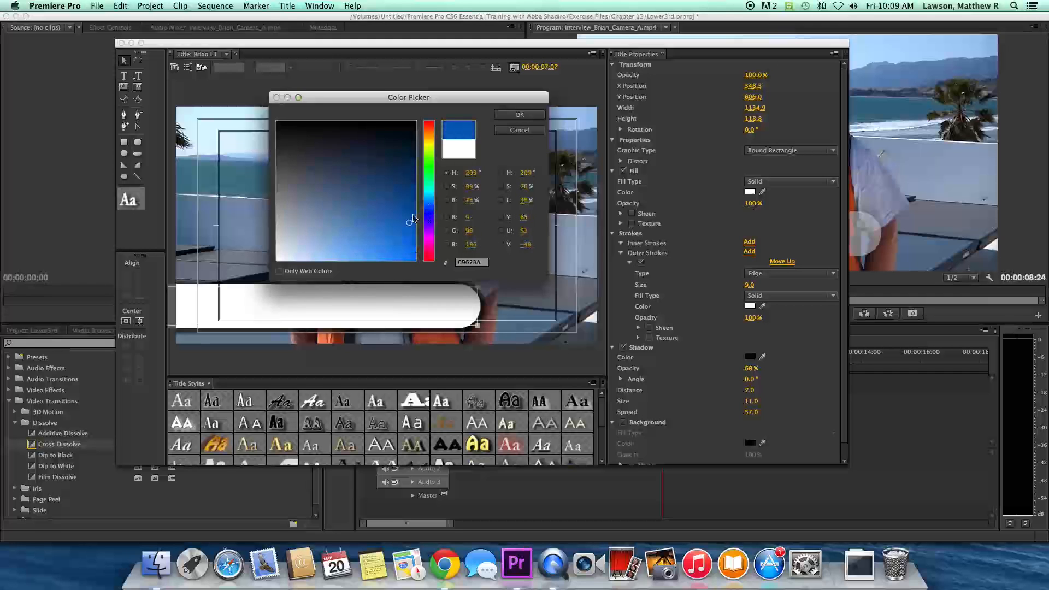
{"action": "left_click", "coordinate": [518, 116]}
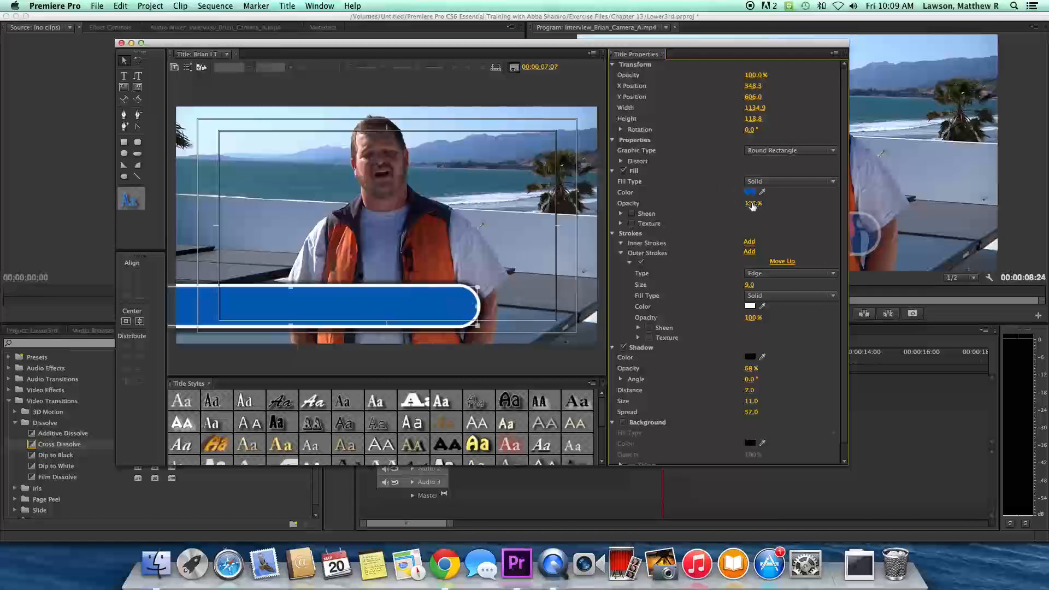
- Set the blue bar's Fill Opacity to 70%
{"action": "left_click_drag", "start_coordinate": [753, 205], "coordinate": [740, 205]}
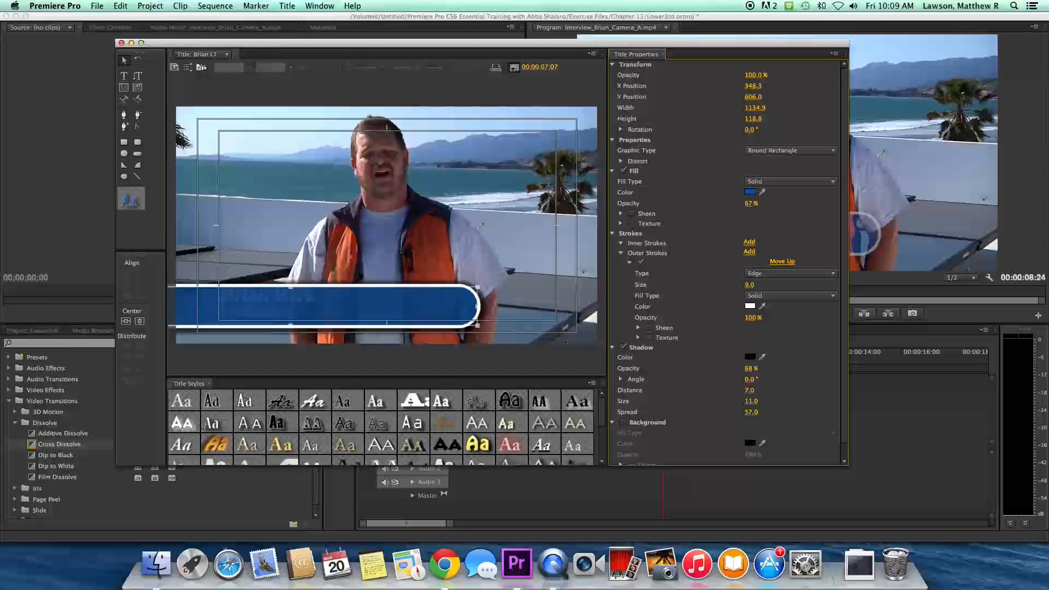
{"action": "left_click_drag", "start_coordinate": [740, 205], "coordinate": [747, 205]}
{"action": "left_click", "coordinate": [262, 307]}
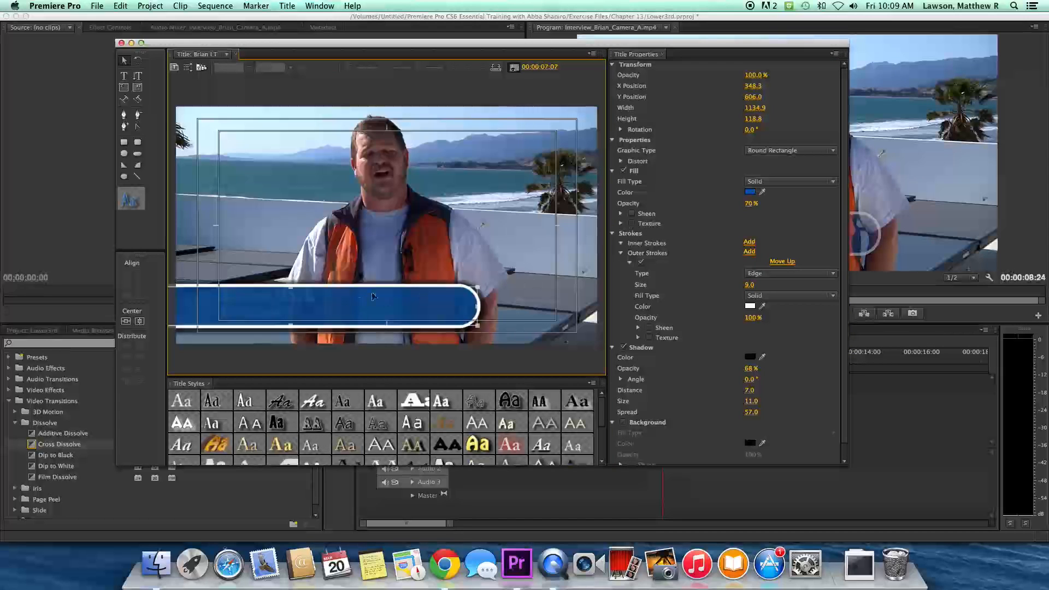
{"action": "right_click", "coordinate": [306, 291]}
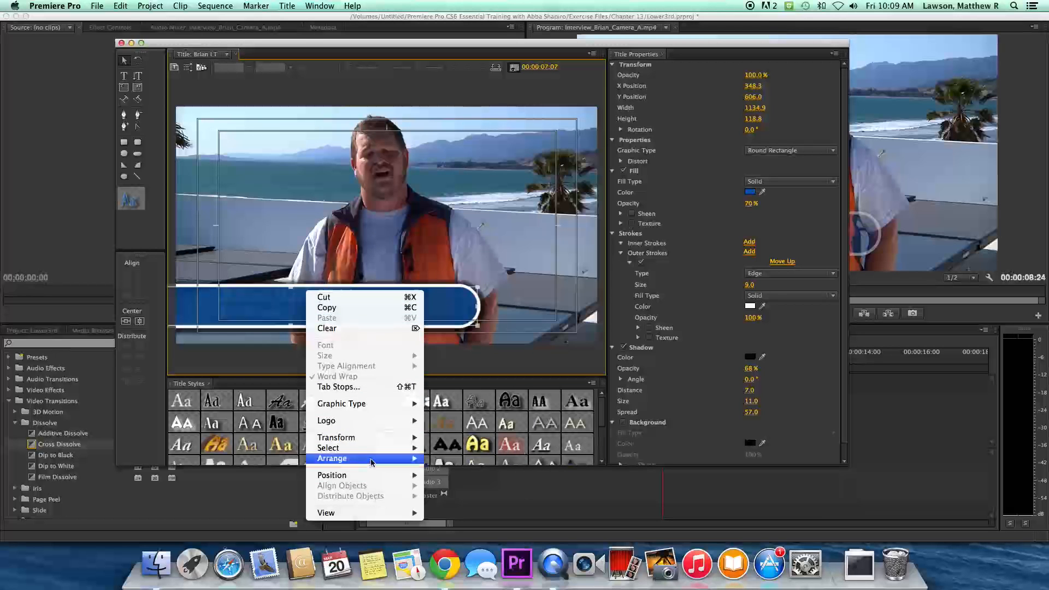
- Send the blue bar to the back with Arrange > Send to Back
{"action": "mouse_move", "coordinate": [371, 463]}
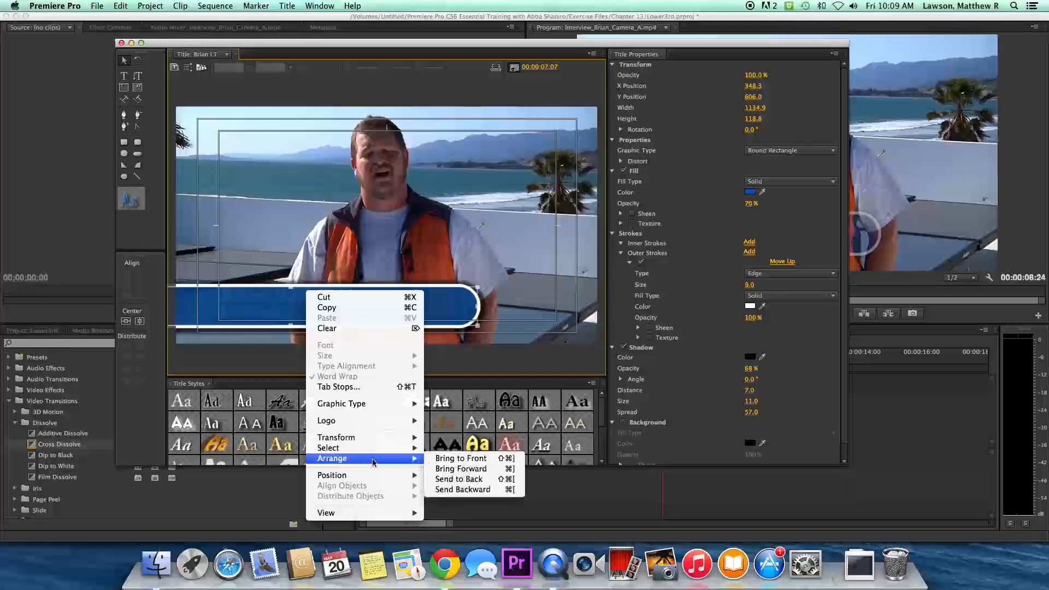
{"action": "left_click", "coordinate": [458, 481]}
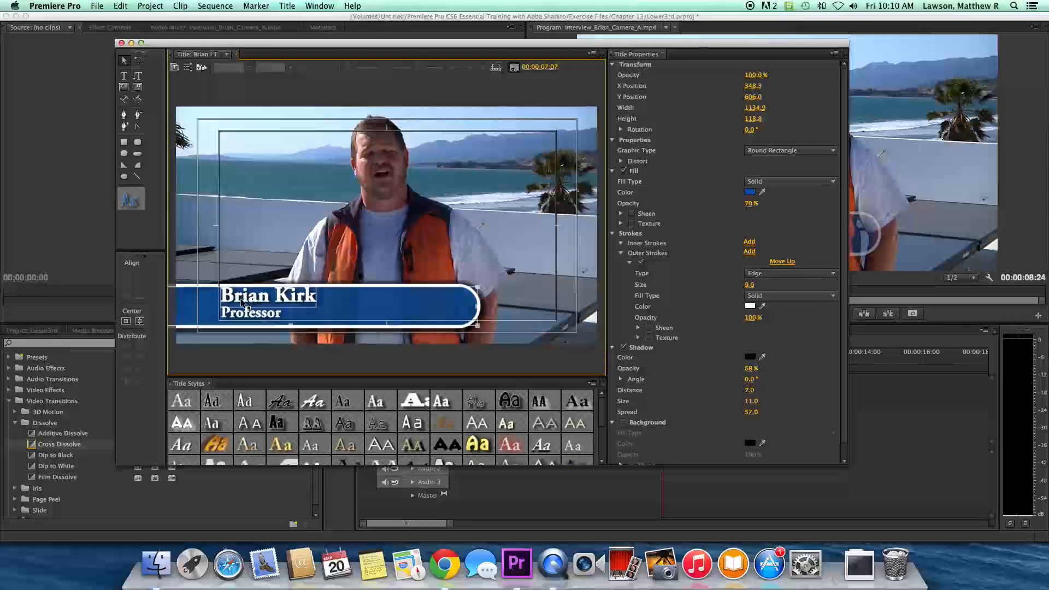
- Save the project and nudge the name text slightly left
{"action": "key", "text": "super+s"}
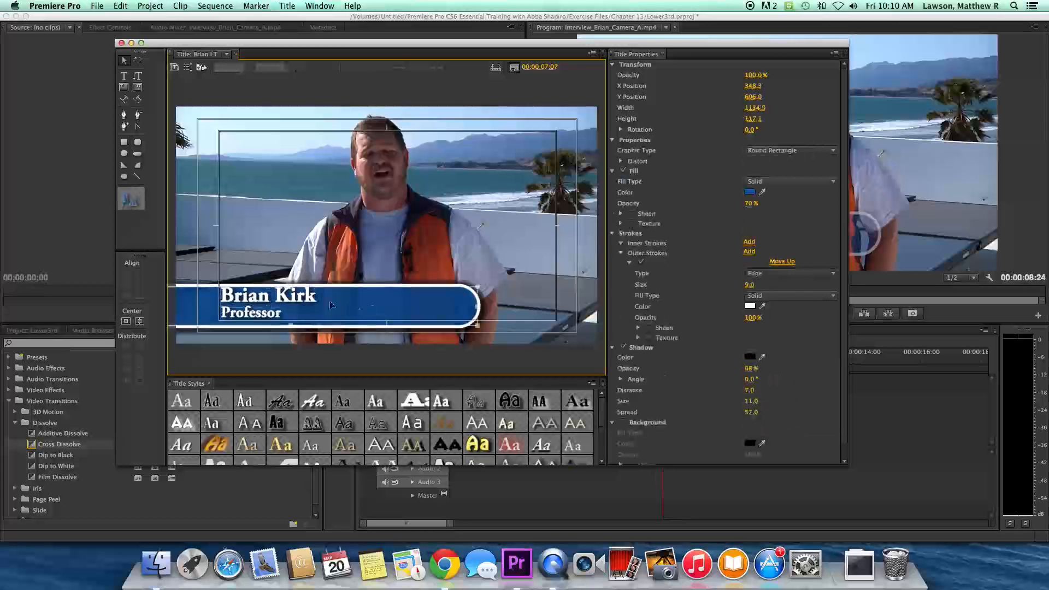
{"action": "left_click", "coordinate": [247, 296]}
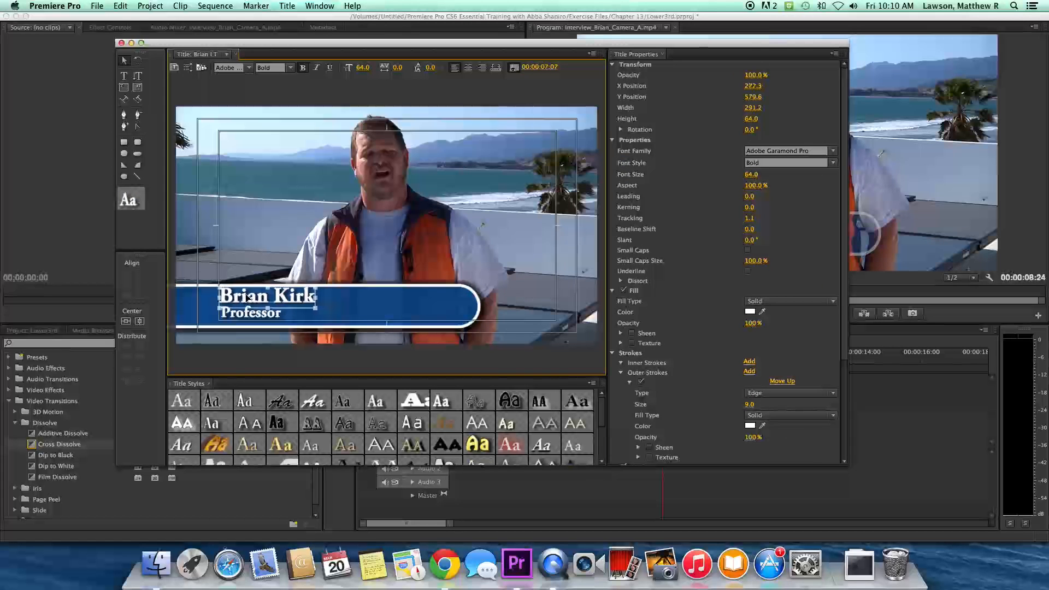
{"action": "key", "text": "Left"}
{"action": "key", "text": "Left"}
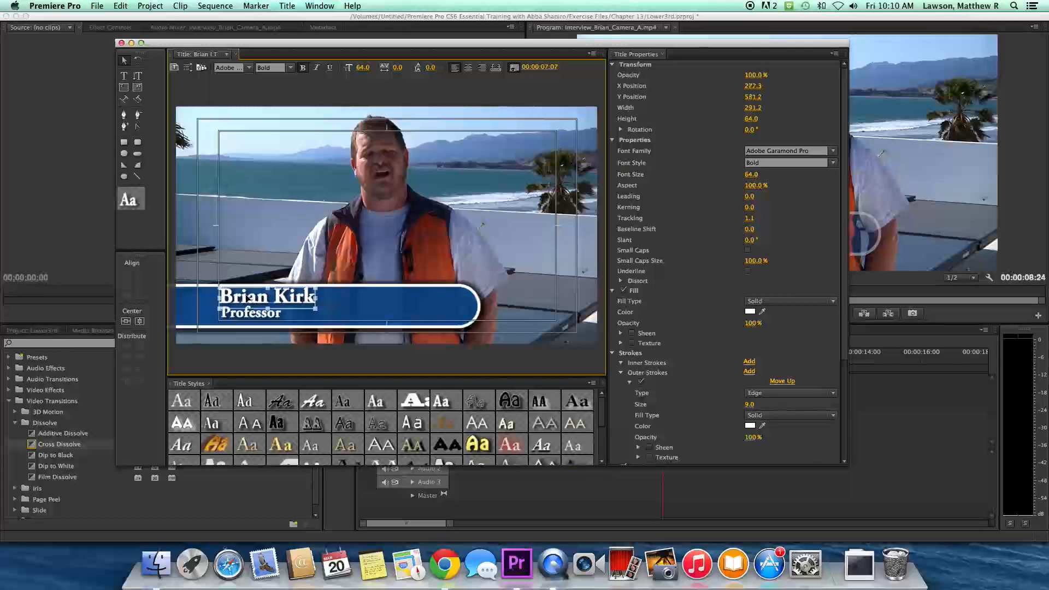
- Turn off the blue bar's white Outer Stroke
{"action": "left_click", "coordinate": [385, 304]}
{"action": "left_click", "coordinate": [384, 305]}
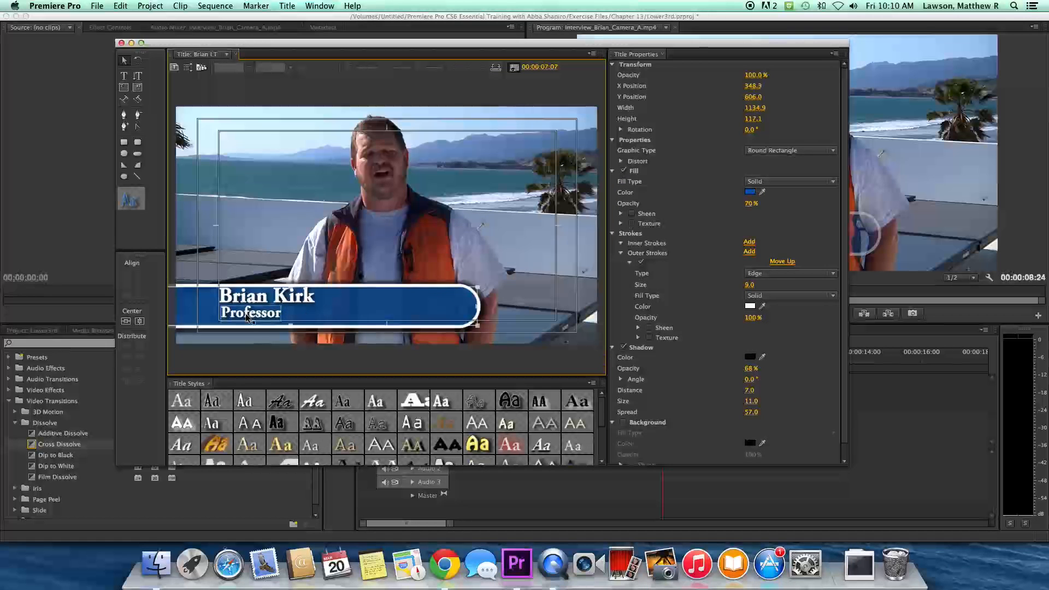
{"action": "left_click", "coordinate": [276, 316]}
{"action": "left_click", "coordinate": [243, 303]}
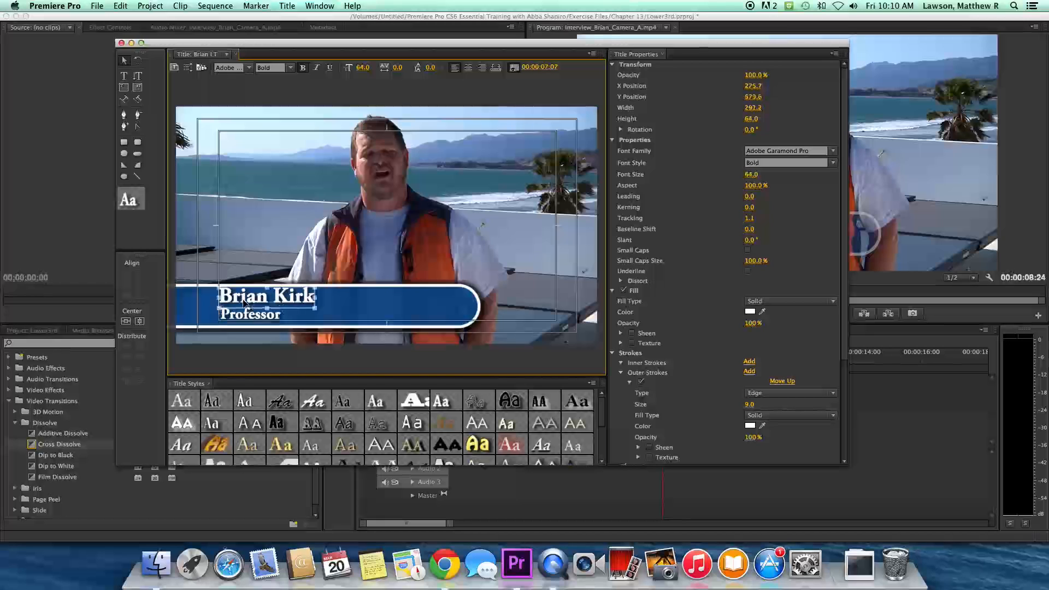
{"action": "left_click", "coordinate": [410, 304]}
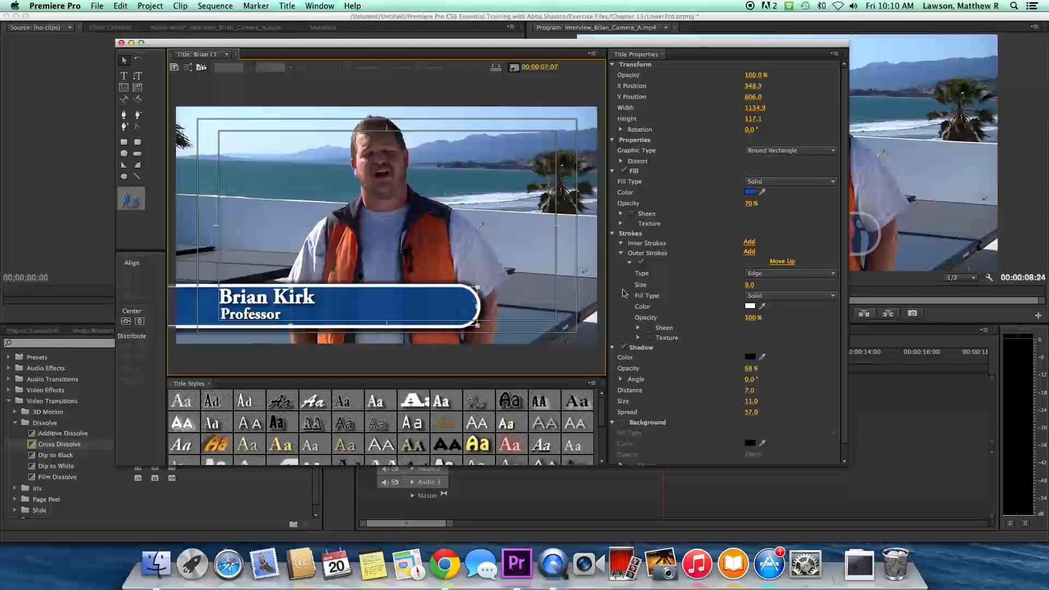
{"action": "left_click", "coordinate": [640, 263]}
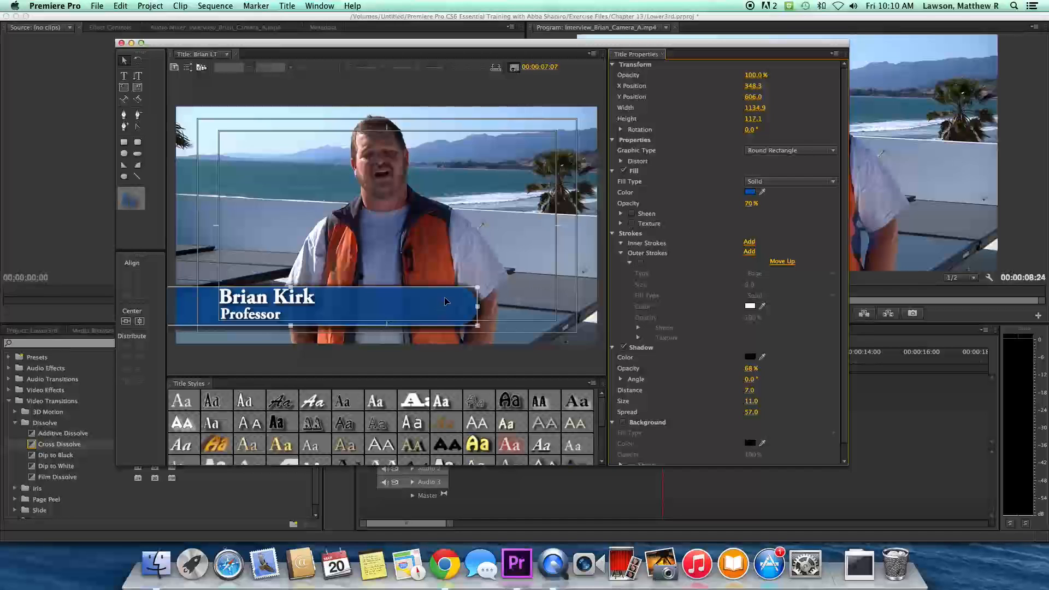
- Close the Titler and play the sequence from about 00:00:03:07 to preview the blue lower third
{"action": "left_click", "coordinate": [121, 43]}
{"action": "left_click", "coordinate": [592, 357]}
{"action": "left_click_drag", "start_coordinate": [592, 359], "coordinate": [515, 356]}
{"action": "key", "text": "space"}
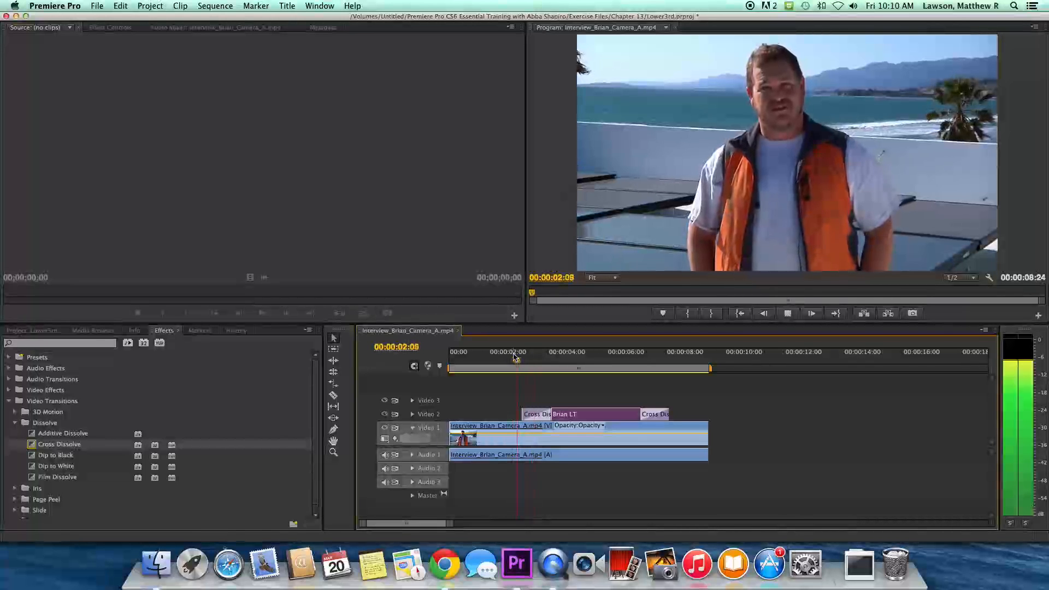